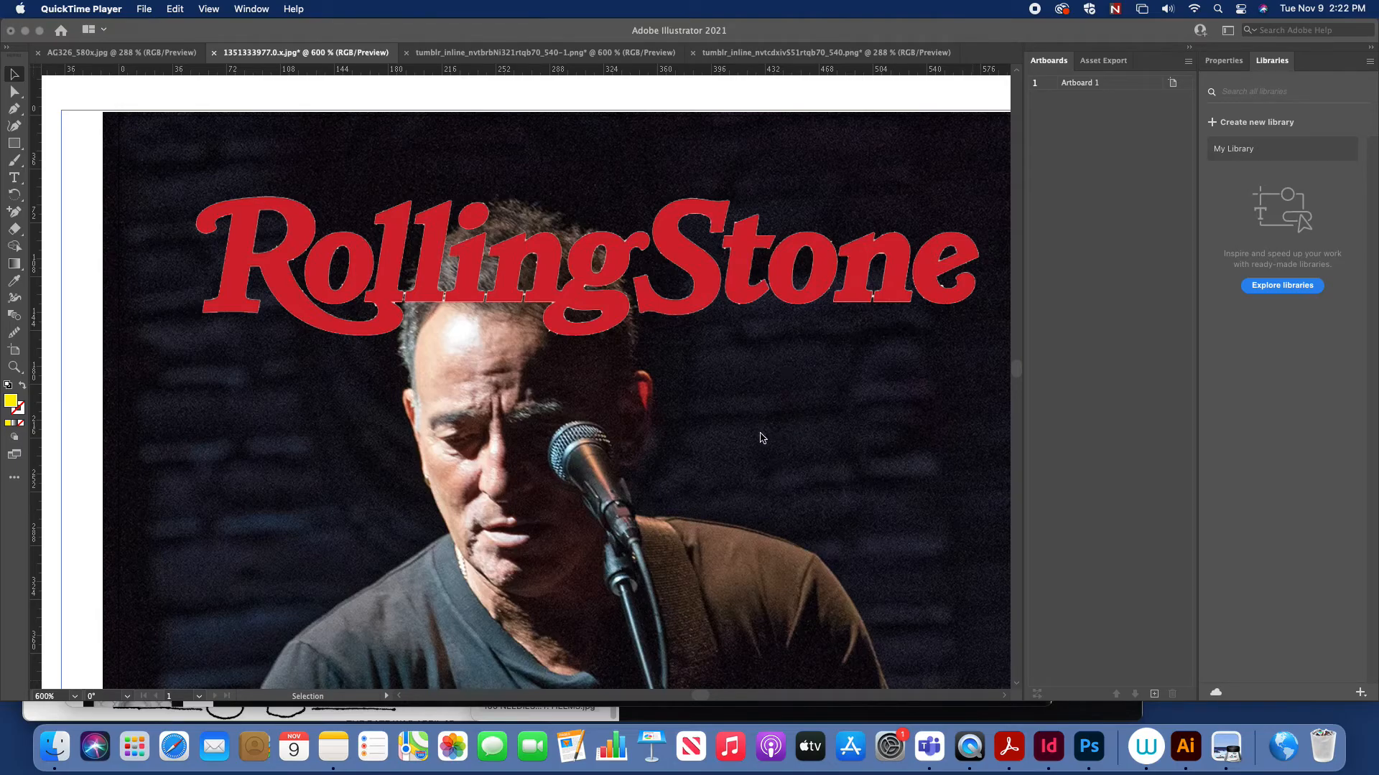
Move the Rolling Stone logo off the photo onto the blank canvas above it and deselect it.
{"action": "left_click", "coordinate": [793, 92]}
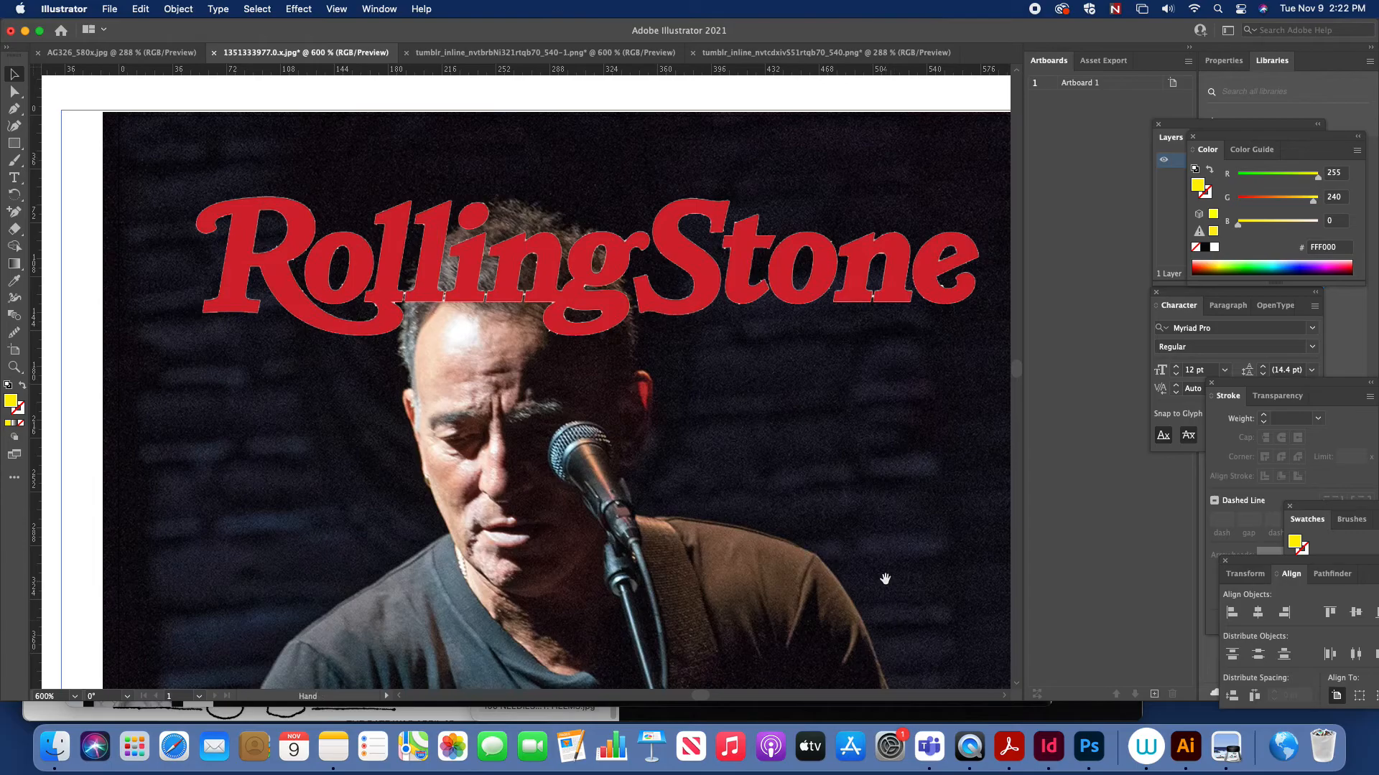
{"action": "left_click_drag", "start_coordinate": [888, 570], "coordinate": [849, 568]}
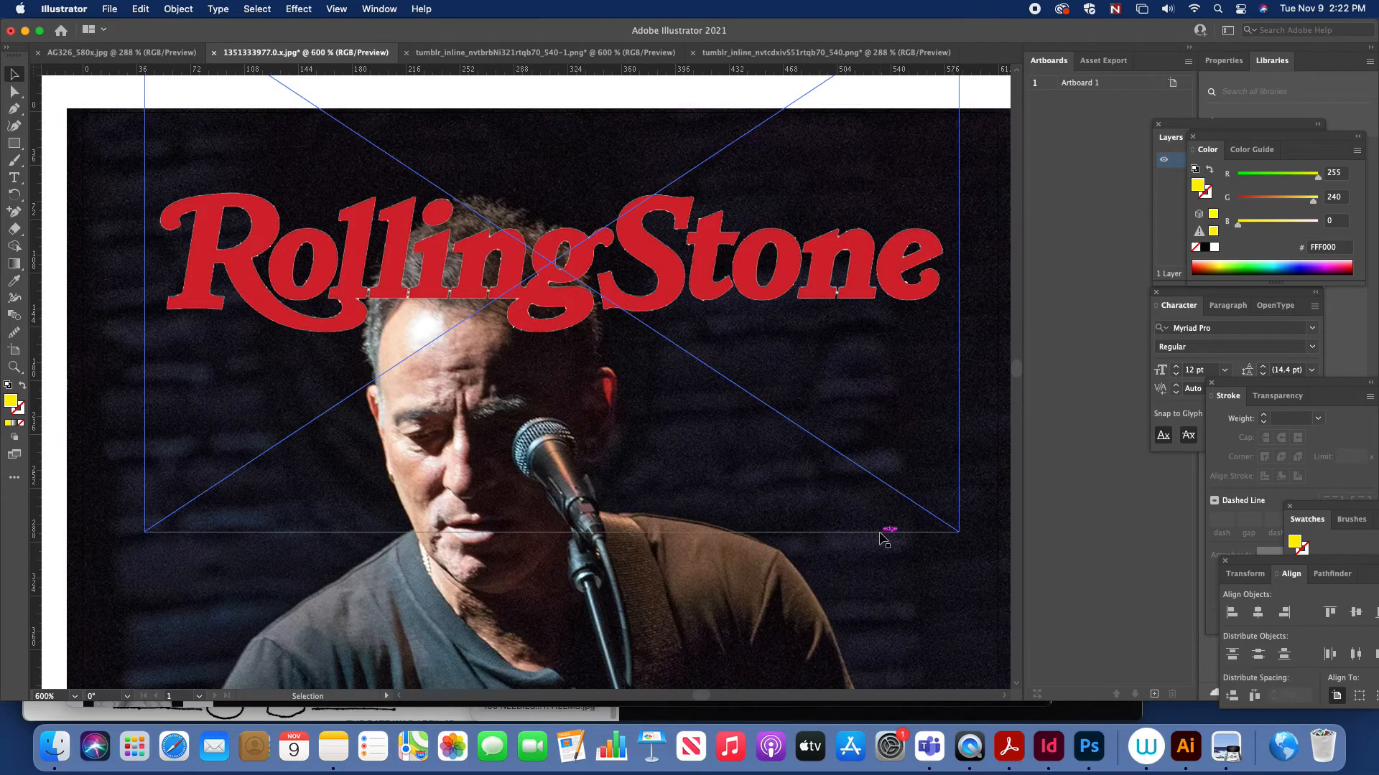
{"action": "left_click", "coordinate": [906, 596]}
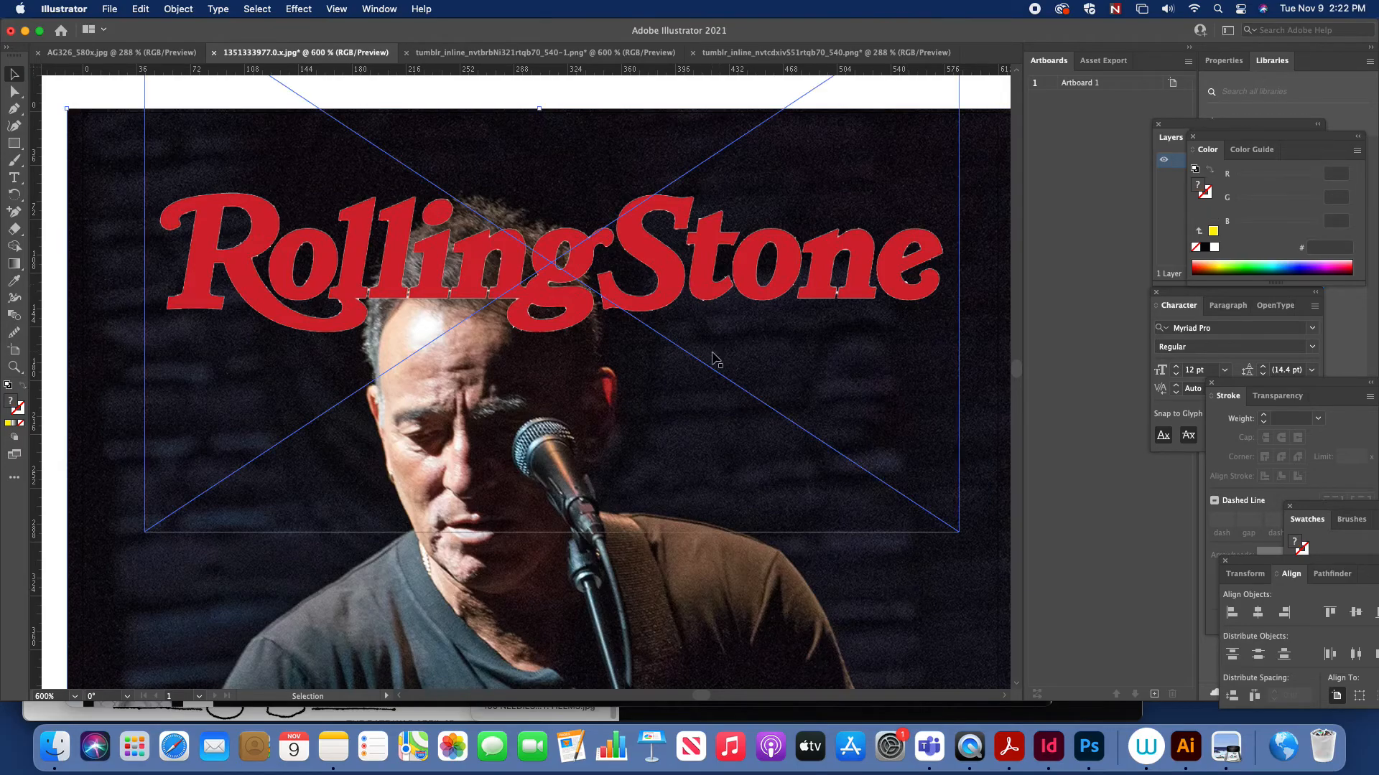
{"action": "key", "text": "super+minus"}
{"action": "left_click_drag", "start_coordinate": [733, 237], "coordinate": [782, 485]}
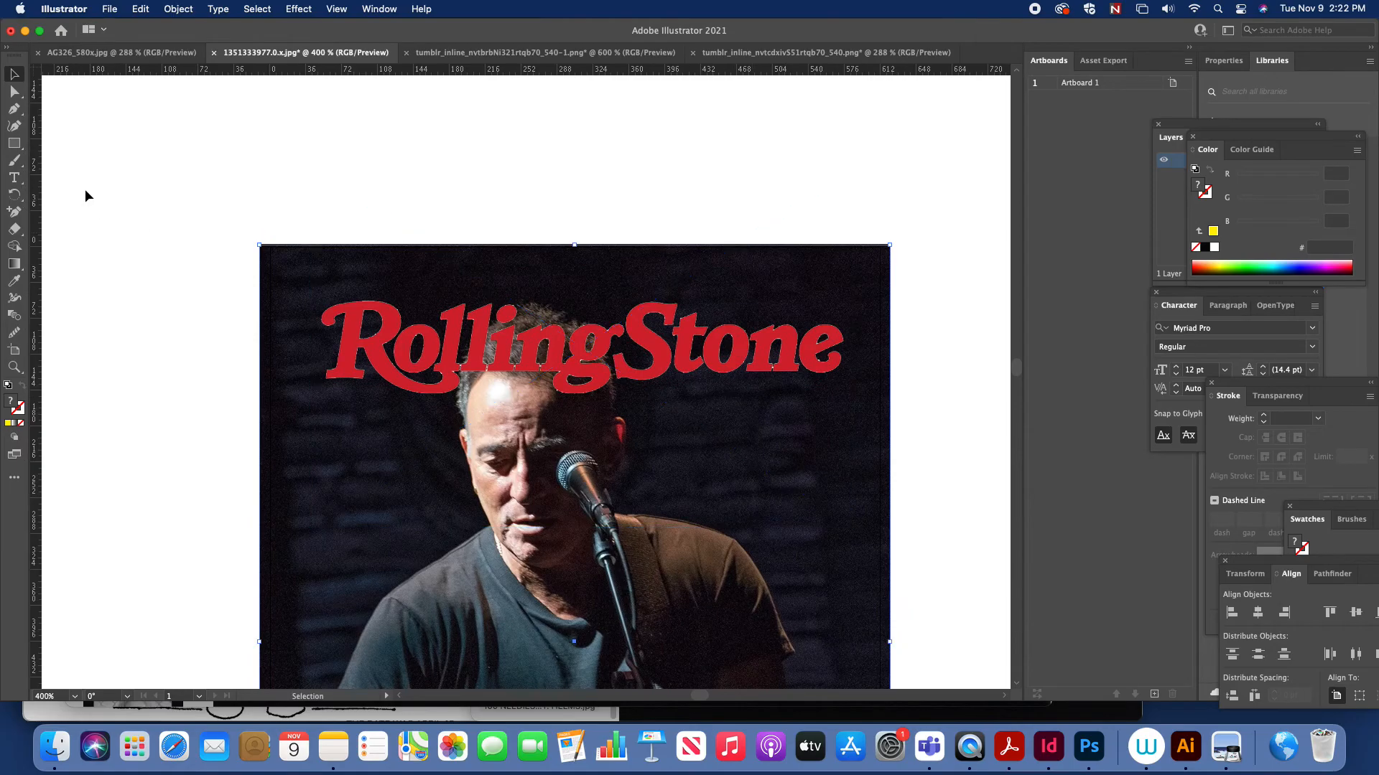
{"action": "left_click", "coordinate": [359, 307]}
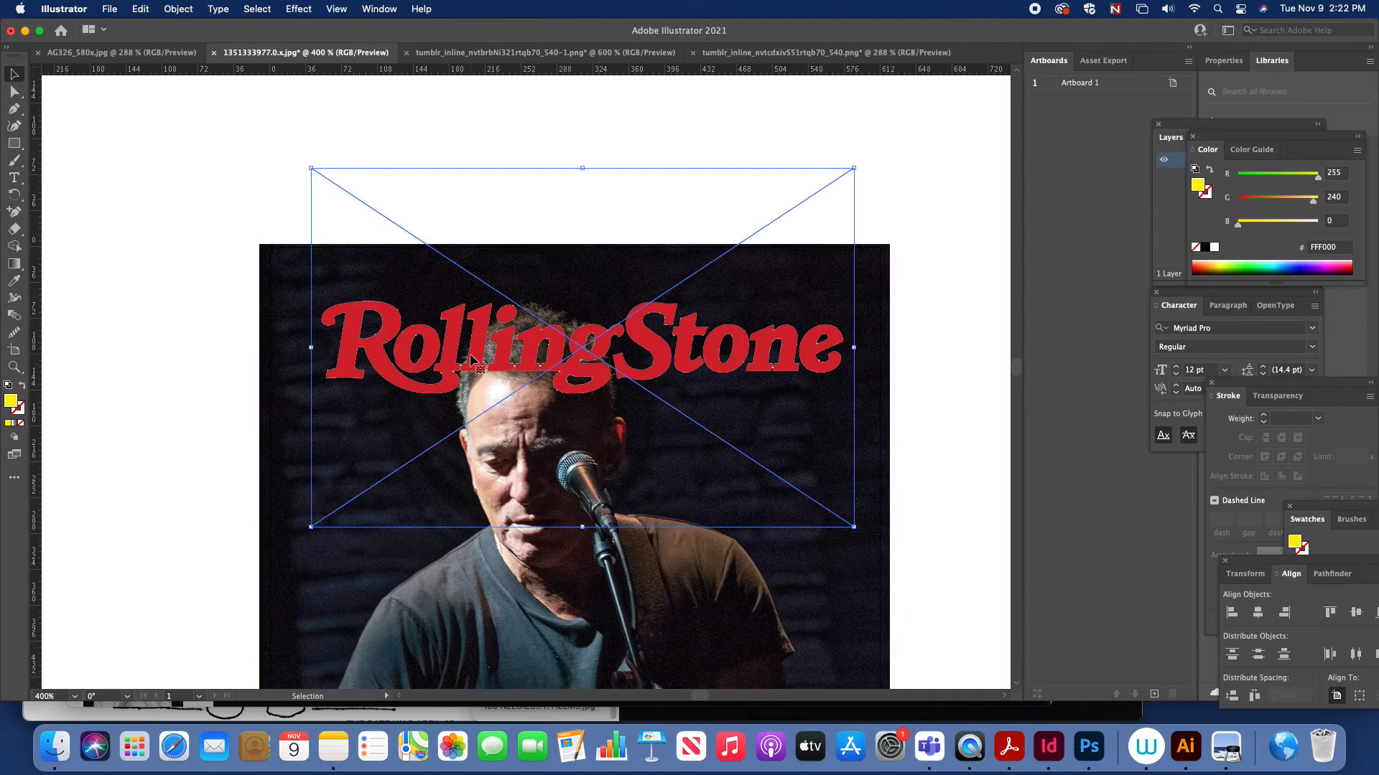
{"action": "mouse_move", "coordinate": [473, 363]}
{"action": "left_mouse_down"}
{"action": "mouse_move", "coordinate": [473, 204]}
{"action": "mouse_move", "coordinate": [475, 412]}
{"action": "mouse_move", "coordinate": [475, 361]}
{"action": "left_mouse_up"}
{"action": "left_click_drag", "start_coordinate": [664, 367], "coordinate": [632, 187]}
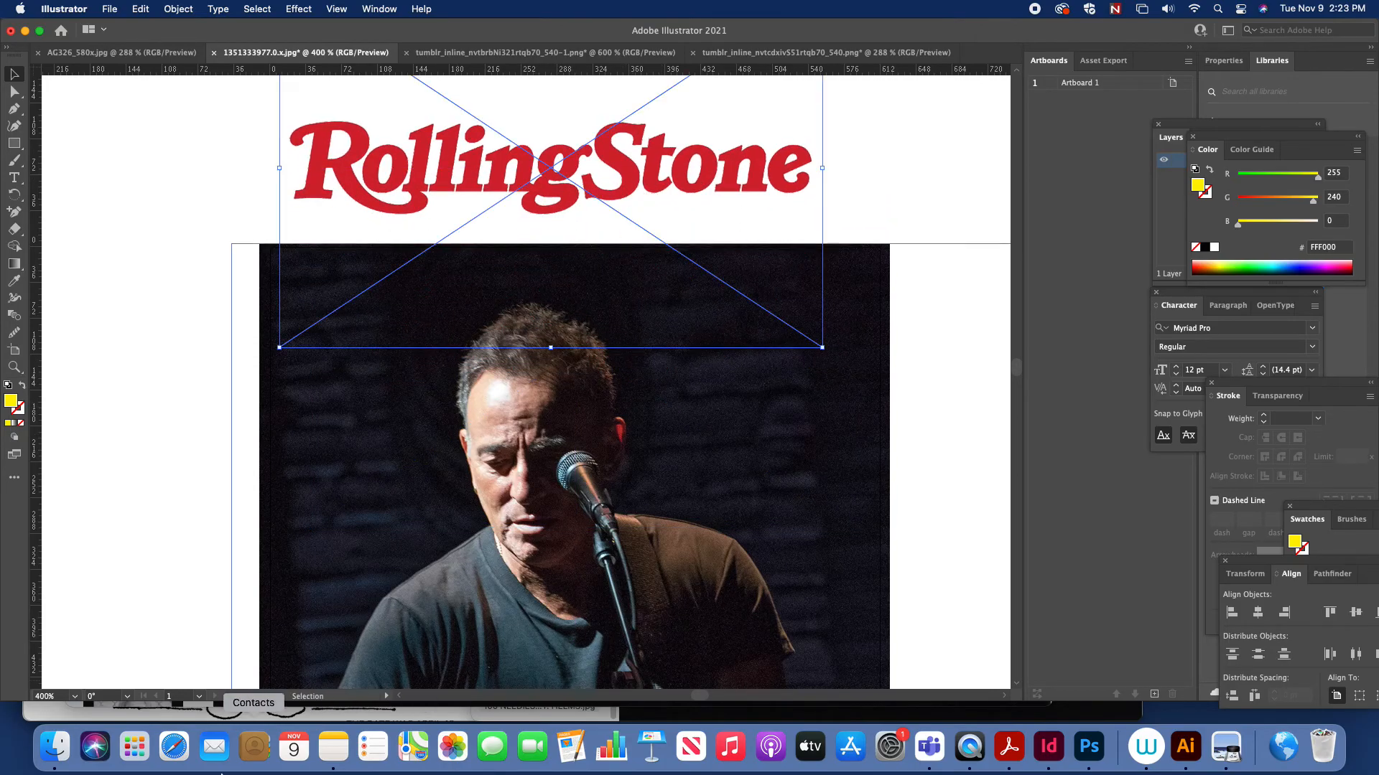
{"action": "left_click", "coordinate": [169, 326]}
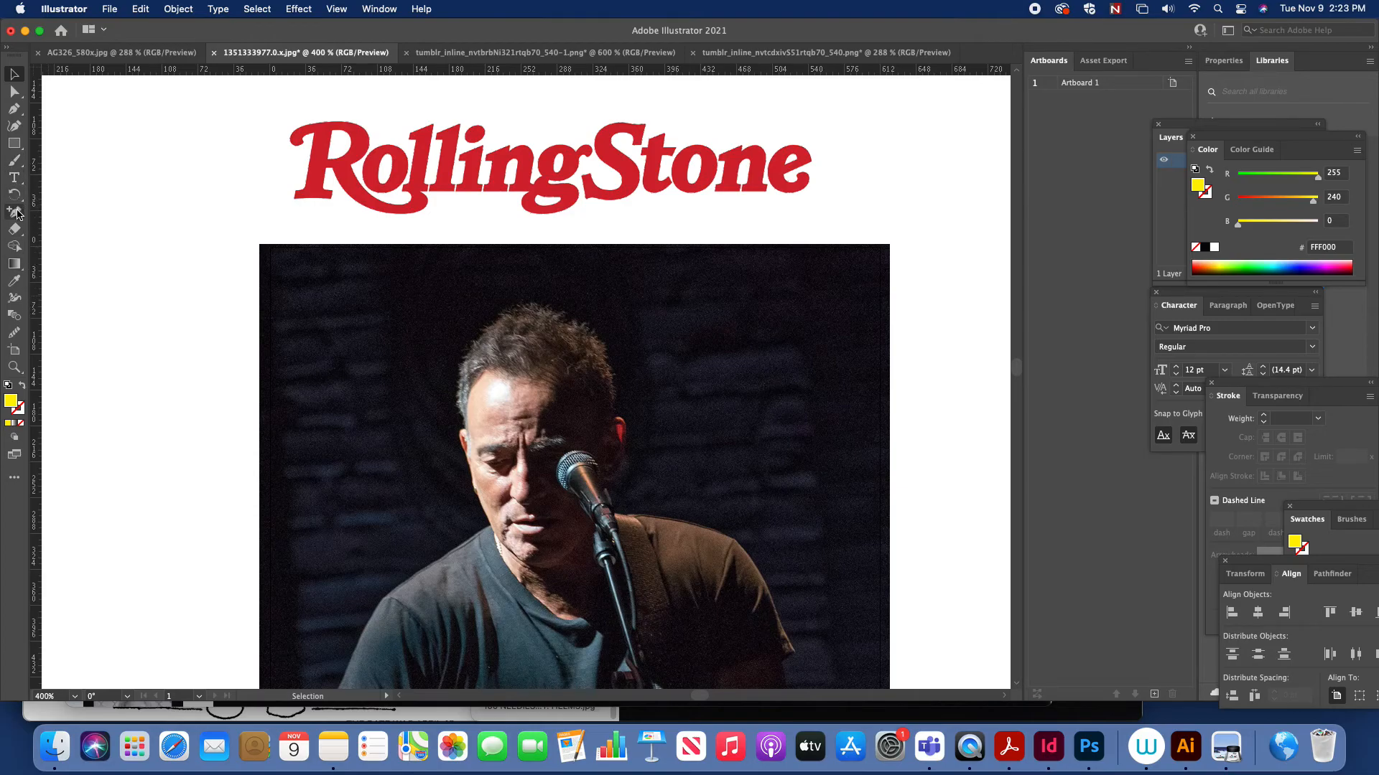
Start a yellow-filled Pen path at the ear on the photo's right, tracing over the ear and the first hair tufts above it.
{"action": "left_click", "coordinate": [13, 108]}
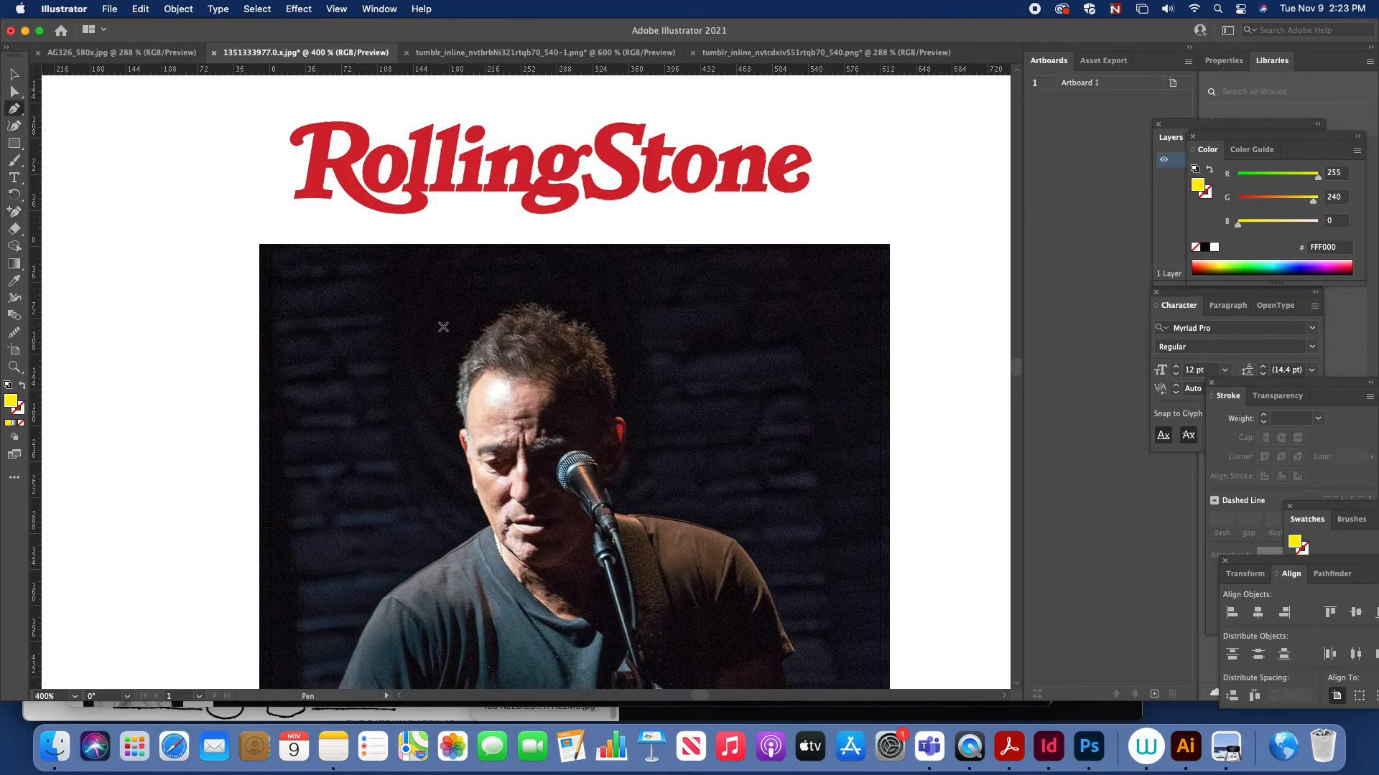
{"action": "key", "text": "super+equal"}
{"action": "key", "text": "super+equal"}
{"action": "key", "text": "super+equal"}
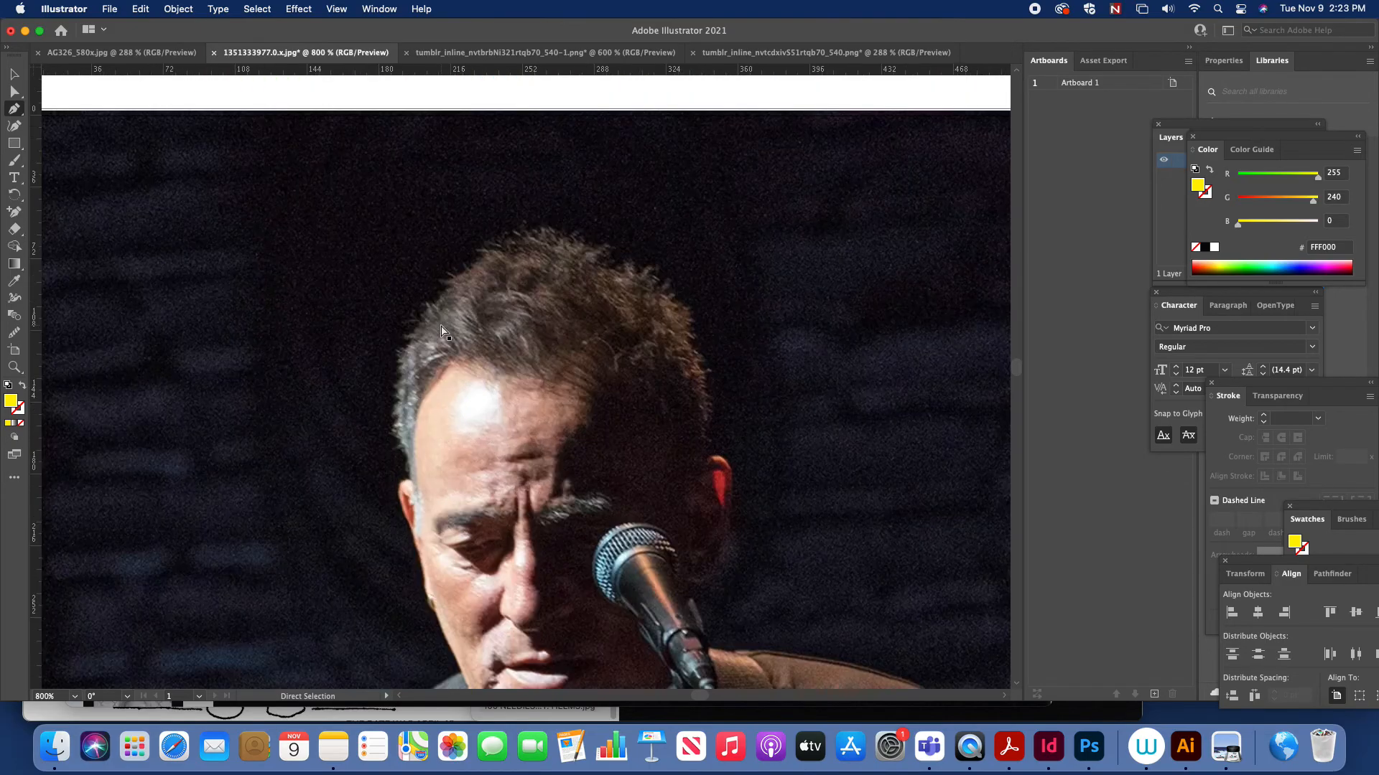
{"action": "left_click_drag", "start_coordinate": [838, 559], "coordinate": [825, 497]}
{"action": "left_click", "coordinate": [803, 497]}
{"action": "left_click", "coordinate": [802, 474]}
{"action": "left_click_drag", "start_coordinate": [799, 445], "coordinate": [802, 443]}
{"action": "left_click", "coordinate": [807, 438]}
{"action": "left_click", "coordinate": [804, 433]}
{"action": "left_click", "coordinate": [808, 431]}
{"action": "left_click", "coordinate": [801, 424]}
{"action": "left_click", "coordinate": [805, 421]}
{"action": "left_click_drag", "start_coordinate": [807, 417], "coordinate": [804, 411]}
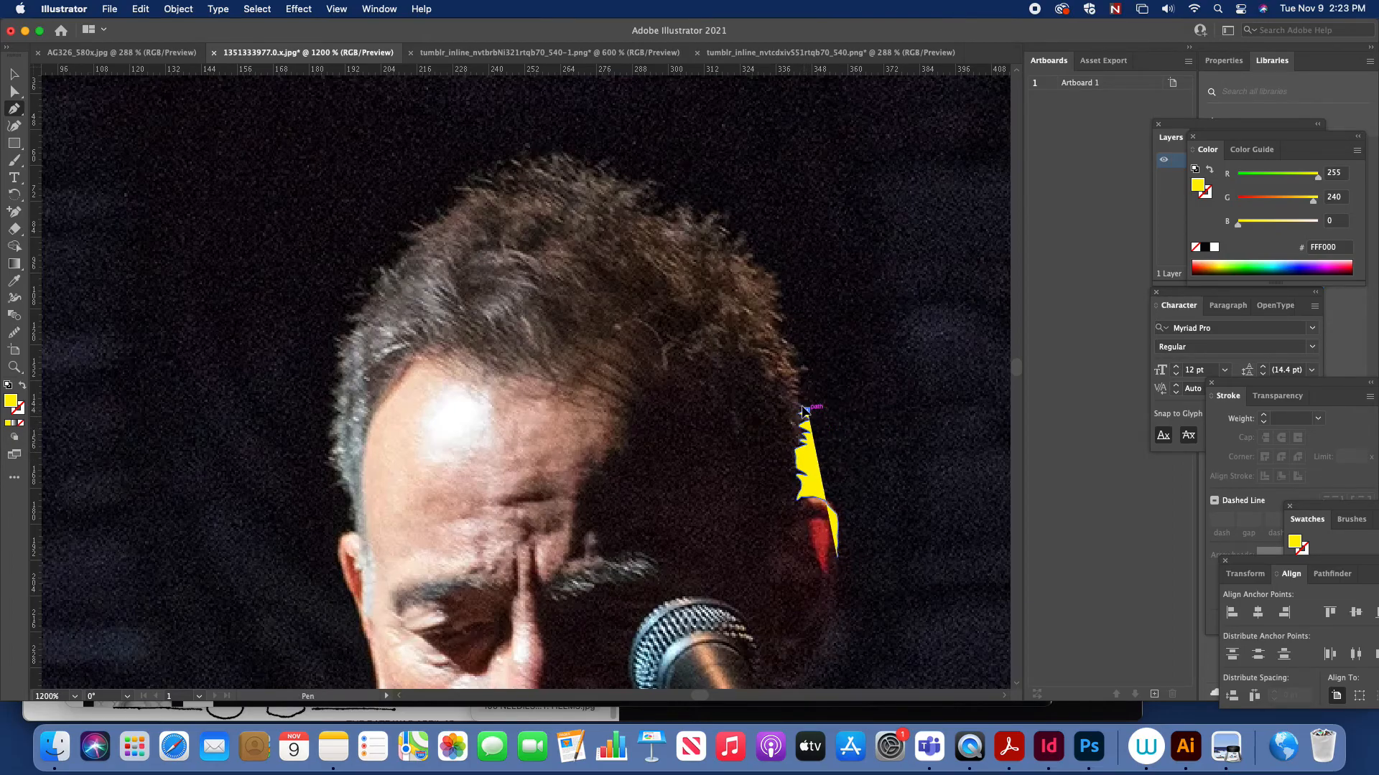
Trace the jagged hair edge with short spiky segments up the right side of the singer's head.
{"action": "left_click", "coordinate": [802, 395]}
{"action": "left_click", "coordinate": [799, 388]}
{"action": "left_click", "coordinate": [794, 376]}
{"action": "mouse_move", "coordinate": [805, 374]}
{"action": "left_mouse_down"}
{"action": "mouse_move", "coordinate": [789, 360]}
{"action": "mouse_move", "coordinate": [805, 353]}
{"action": "left_mouse_up"}
{"action": "left_click", "coordinate": [808, 370]}
{"action": "left_click", "coordinate": [783, 339]}
{"action": "left_click", "coordinate": [777, 332]}
{"action": "left_click", "coordinate": [774, 324]}
{"action": "left_click", "coordinate": [781, 316]}
{"action": "left_click_drag", "start_coordinate": [776, 309], "coordinate": [780, 305]}
{"action": "left_click", "coordinate": [774, 302]}
{"action": "left_click", "coordinate": [777, 294]}
{"action": "left_click", "coordinate": [773, 287]}
{"action": "left_click", "coordinate": [775, 278]}
{"action": "left_click", "coordinate": [768, 279]}
{"action": "left_click", "coordinate": [763, 272]}
{"action": "left_click_drag", "start_coordinate": [752, 276], "coordinate": [754, 270]}
{"action": "left_click", "coordinate": [754, 271]}
{"action": "left_click", "coordinate": [744, 271]}
{"action": "left_click", "coordinate": [751, 255]}
{"action": "left_click", "coordinate": [735, 255]}
{"action": "left_click", "coordinate": [734, 249]}
{"action": "left_click", "coordinate": [739, 242]}
{"action": "left_click", "coordinate": [741, 233]}
{"action": "left_click", "coordinate": [733, 244]}
{"action": "left_click", "coordinate": [726, 249]}
{"action": "left_click", "coordinate": [718, 244]}
{"action": "left_click", "coordinate": [722, 238]}
{"action": "left_click", "coordinate": [726, 232]}
{"action": "left_click", "coordinate": [721, 230]}
{"action": "left_click", "coordinate": [713, 228]}
{"action": "left_click", "coordinate": [709, 218]}
{"action": "left_click", "coordinate": [699, 226]}
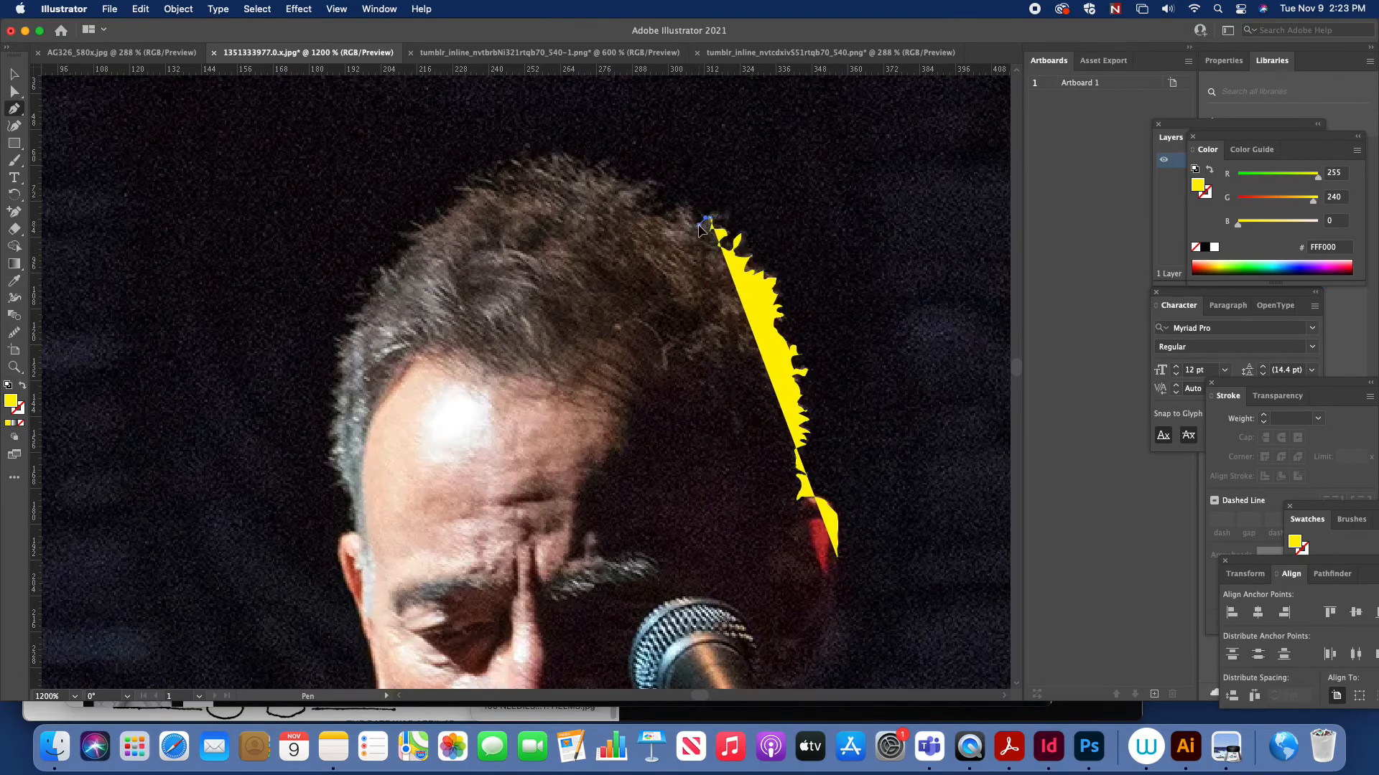
Continue the Pen path along the spiky hairline across the top of the head, past the crown.
{"action": "left_click", "coordinate": [691, 224]}
{"action": "left_click", "coordinate": [691, 216]}
{"action": "left_click", "coordinate": [685, 207]}
{"action": "left_click", "coordinate": [683, 214]}
{"action": "left_click", "coordinate": [674, 207]}
{"action": "left_click", "coordinate": [674, 219]}
{"action": "left_click", "coordinate": [668, 214]}
{"action": "left_click", "coordinate": [663, 219]}
{"action": "left_click", "coordinate": [653, 214]}
{"action": "left_click", "coordinate": [659, 208]}
{"action": "left_click", "coordinate": [646, 203]}
{"action": "left_click", "coordinate": [653, 198]}
{"action": "left_click", "coordinate": [649, 190]}
{"action": "left_click", "coordinate": [655, 183]}
{"action": "left_click", "coordinate": [636, 186]}
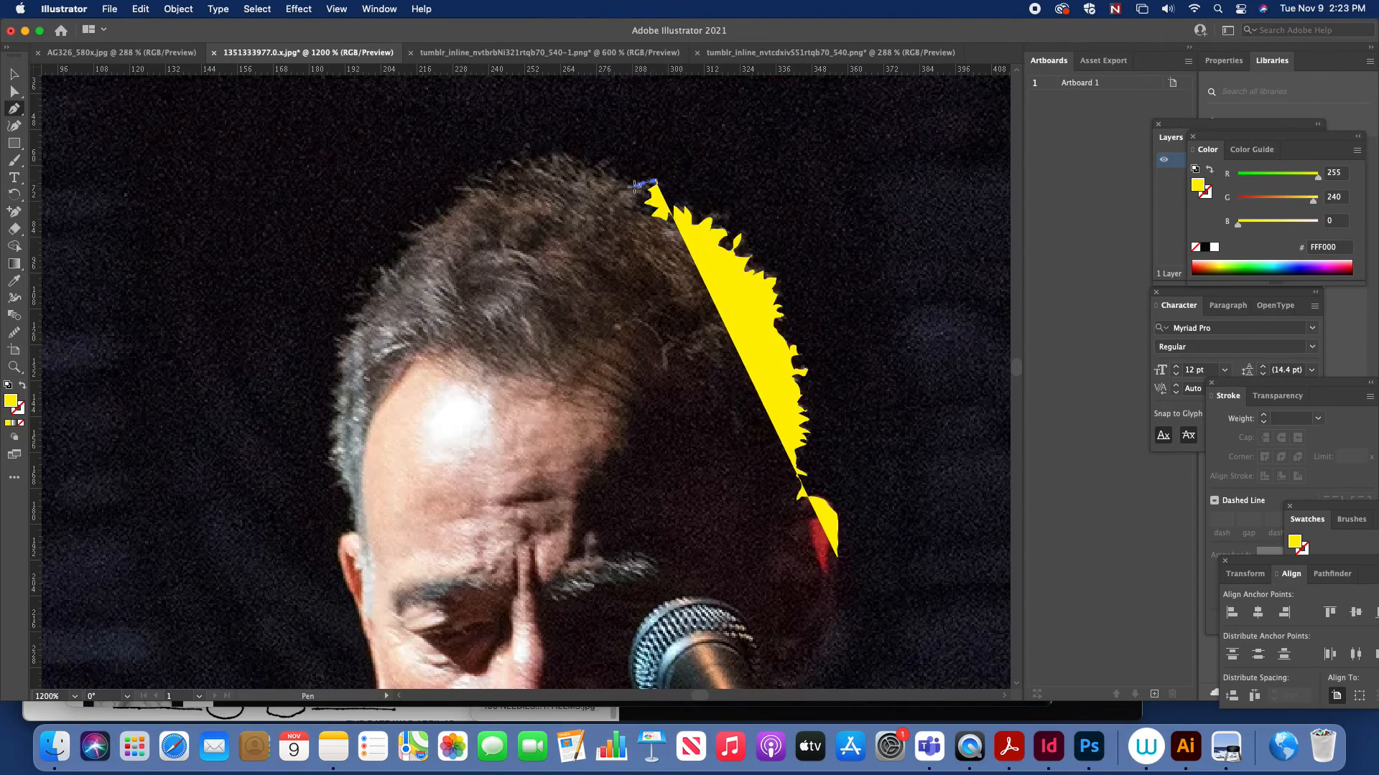
{"action": "left_click", "coordinate": [622, 183]}
{"action": "left_click", "coordinate": [614, 178]}
{"action": "left_click", "coordinate": [612, 170]}
{"action": "left_click", "coordinate": [605, 172]}
{"action": "left_click", "coordinate": [607, 159]}
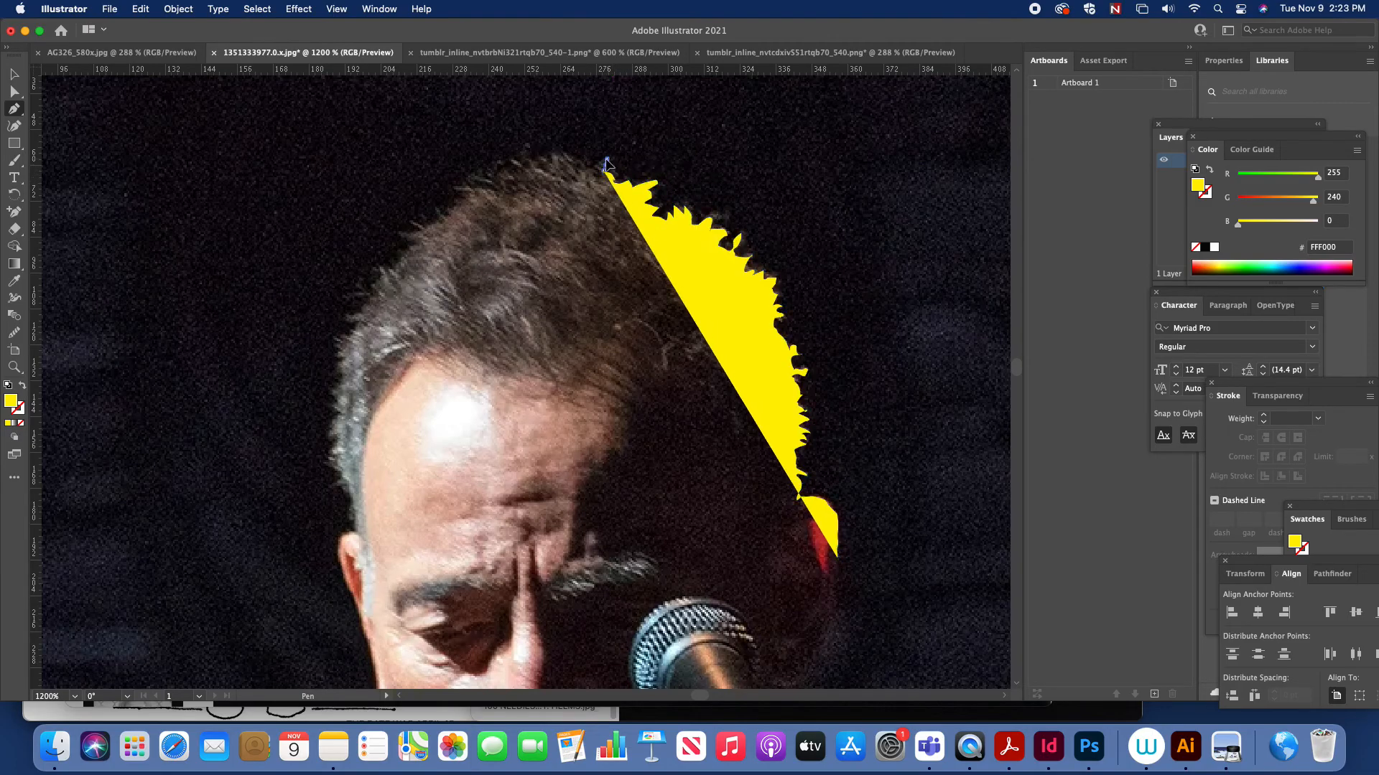
{"action": "left_click", "coordinate": [598, 164]}
{"action": "left_click", "coordinate": [563, 158]}
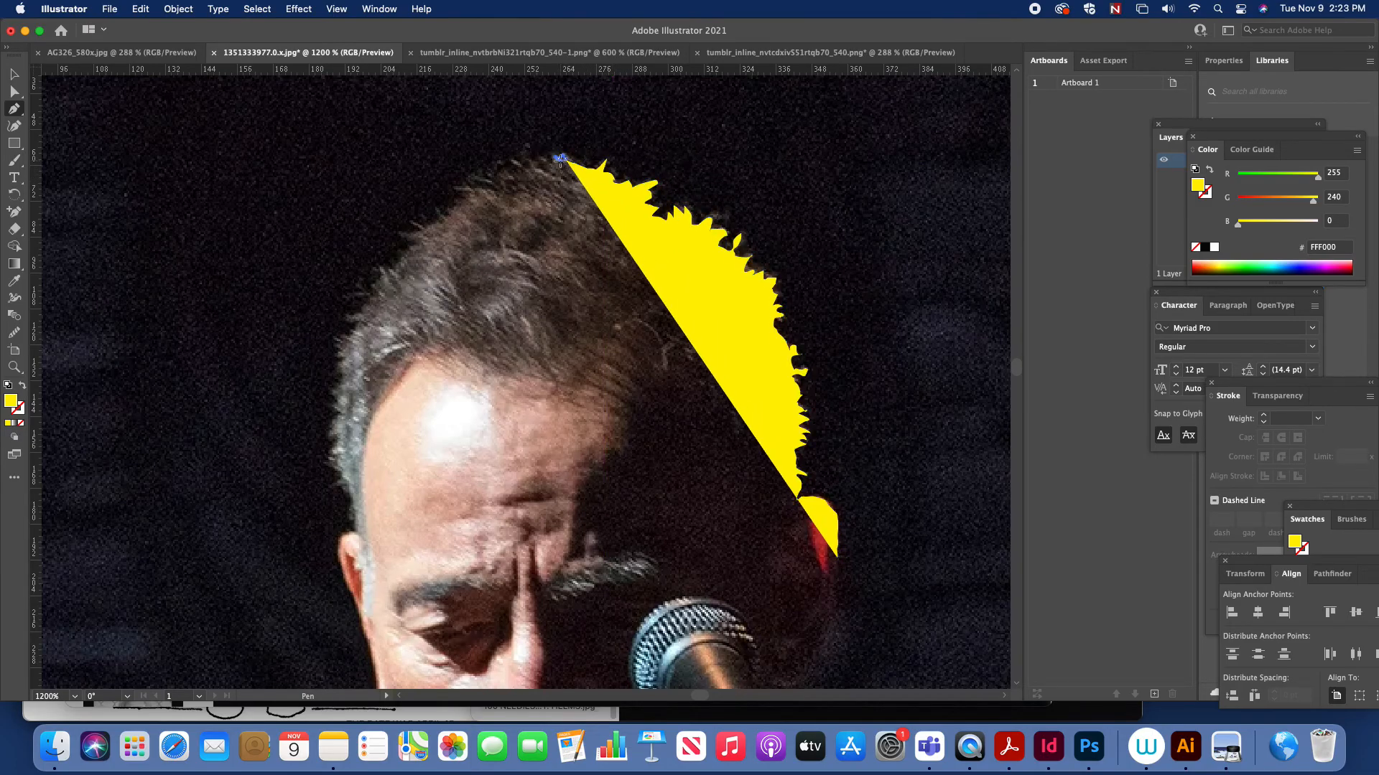
{"action": "left_click", "coordinate": [551, 157]}
{"action": "left_click", "coordinate": [535, 164]}
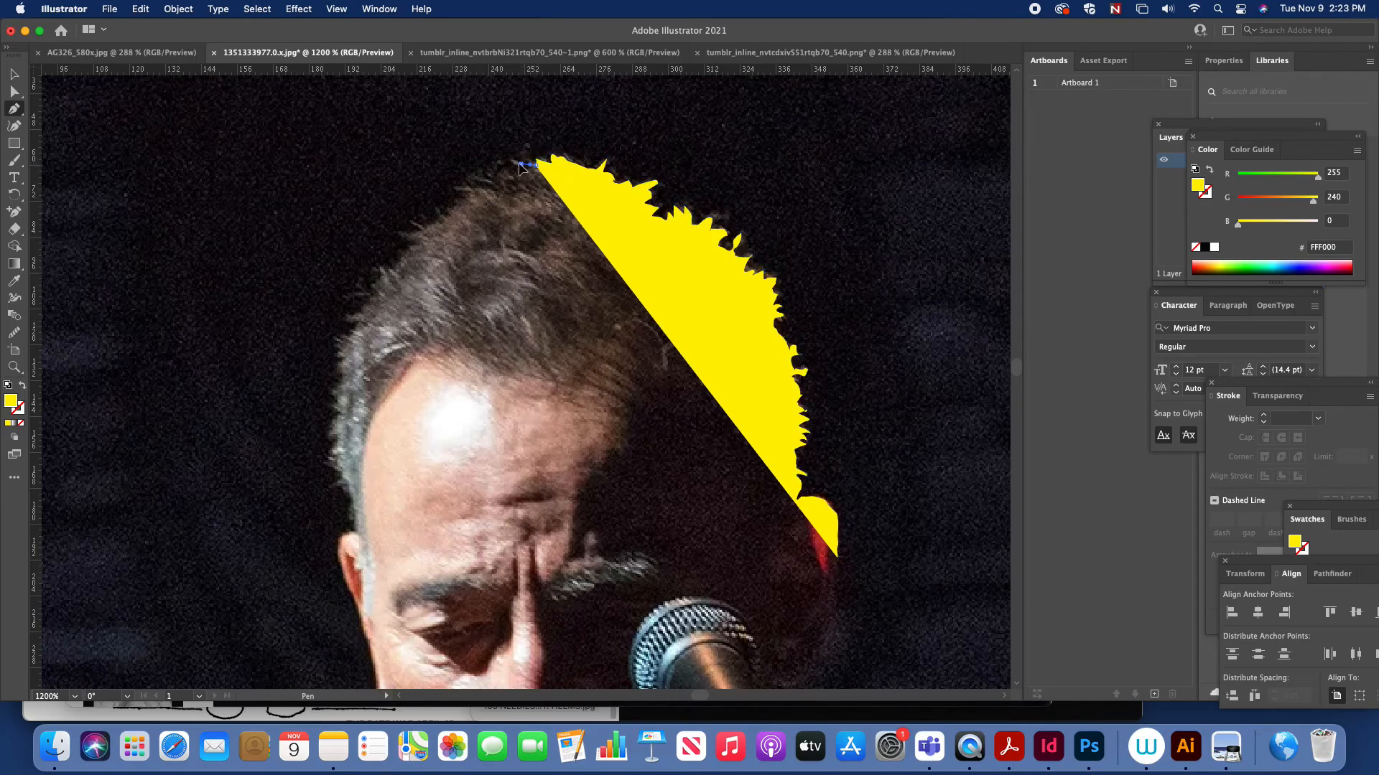
{"action": "left_click", "coordinate": [520, 164]}
{"action": "left_click", "coordinate": [497, 166]}
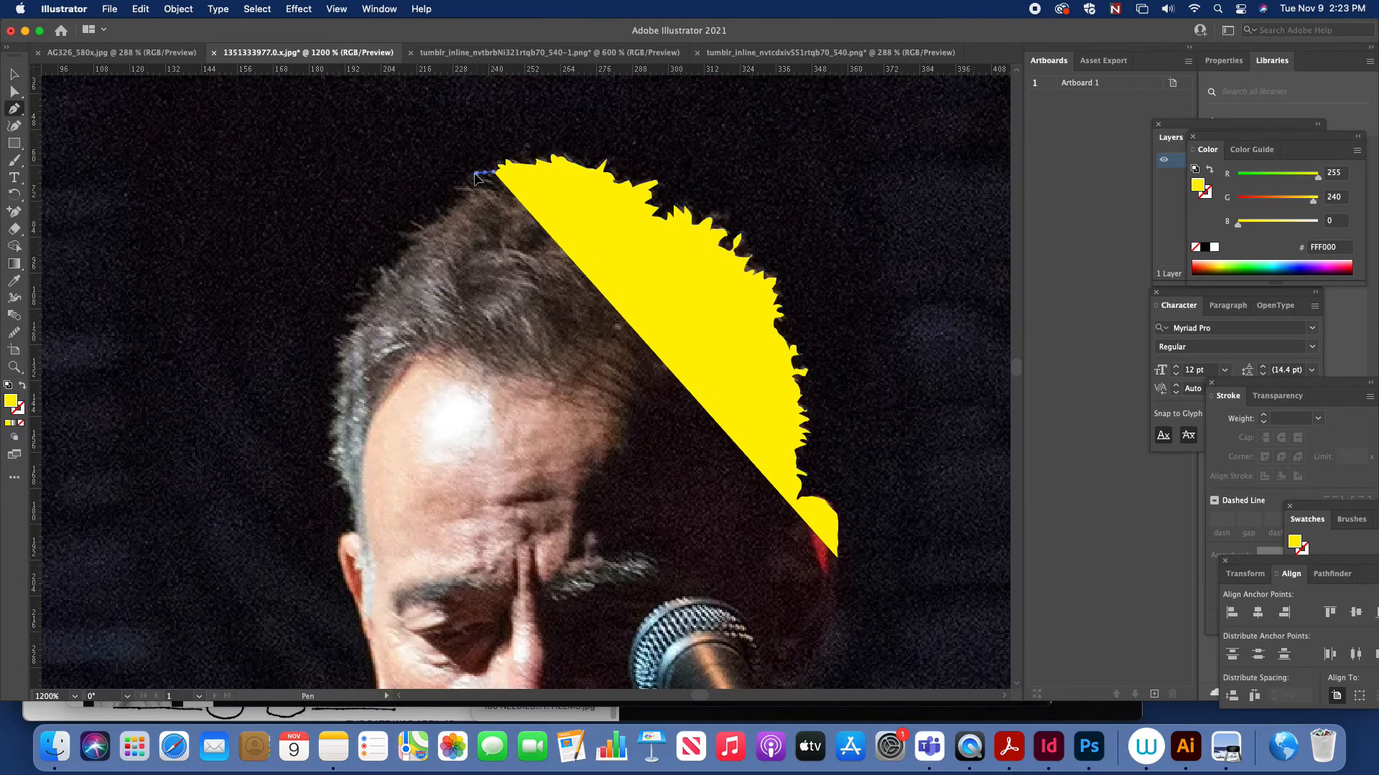
Trace the hair tufts down the upper left curve of the head with short jagged segments.
{"action": "left_click", "coordinate": [476, 171]}
{"action": "left_click", "coordinate": [463, 174]}
{"action": "left_click", "coordinate": [458, 194]}
{"action": "left_click", "coordinate": [451, 198]}
{"action": "left_click", "coordinate": [444, 204]}
{"action": "left_click", "coordinate": [435, 208]}
{"action": "left_click", "coordinate": [436, 218]}
{"action": "left_click", "coordinate": [432, 224]}
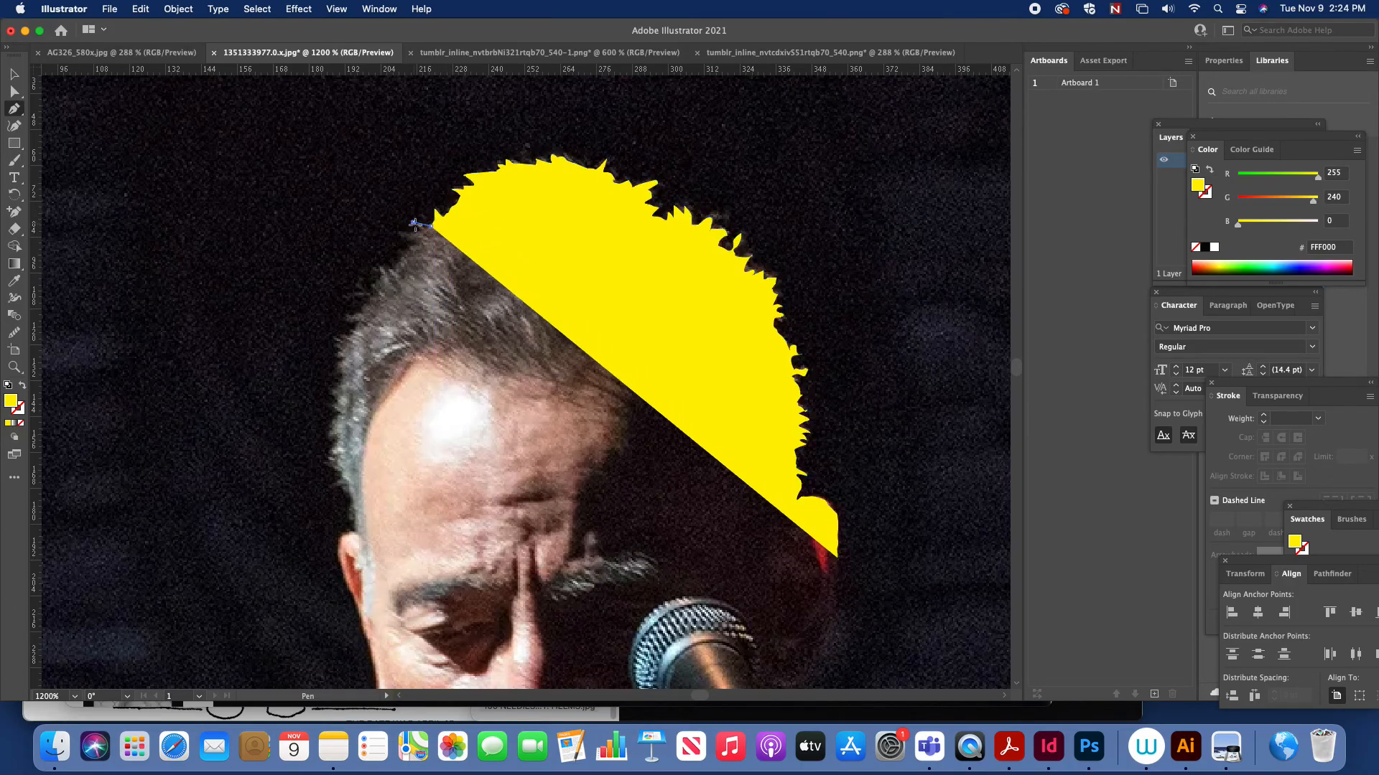
{"action": "left_click", "coordinate": [420, 230]}
{"action": "left_click", "coordinate": [413, 243]}
{"action": "left_click", "coordinate": [414, 240]}
{"action": "left_click", "coordinate": [408, 246]}
{"action": "left_click", "coordinate": [402, 255]}
{"action": "left_click", "coordinate": [400, 262]}
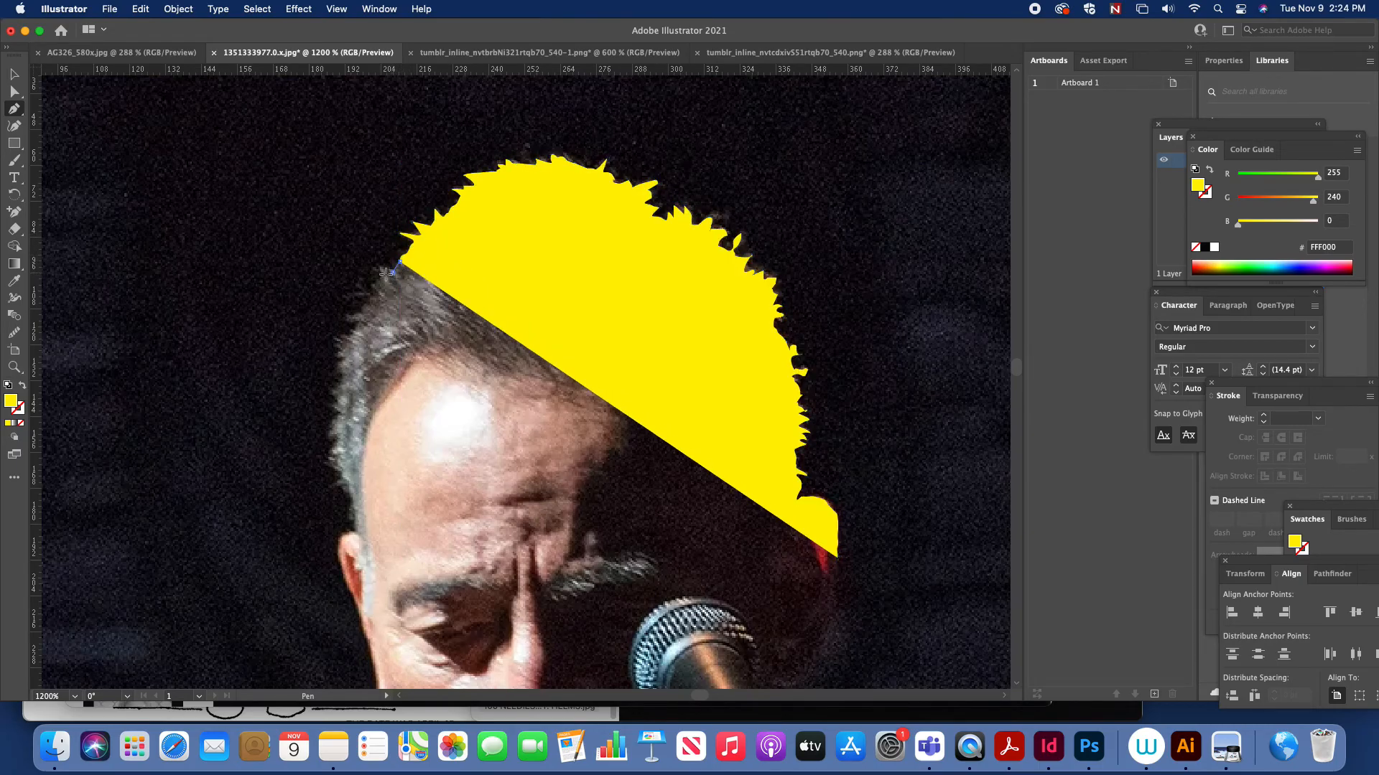
{"action": "left_click", "coordinate": [392, 272]}
{"action": "left_click", "coordinate": [384, 273]}
{"action": "left_click", "coordinate": [382, 270]}
{"action": "left_click", "coordinate": [379, 280]}
{"action": "left_click", "coordinate": [372, 288]}
{"action": "left_click_drag", "start_coordinate": [367, 296], "coordinate": [351, 323]}
{"action": "left_click", "coordinate": [363, 306]}
{"action": "left_click", "coordinate": [362, 313]}
{"action": "left_click", "coordinate": [356, 317]}
{"action": "left_click", "coordinate": [351, 324]}
{"action": "left_click", "coordinate": [363, 324]}
{"action": "left_click", "coordinate": [358, 330]}
{"action": "left_click", "coordinate": [347, 331]}
{"action": "left_click", "coordinate": [358, 337]}
Extend the jagged outline down the left side of the hair to the top of the left ear.
{"action": "left_click", "coordinate": [346, 337]}
{"action": "left_click_drag", "start_coordinate": [336, 338], "coordinate": [336, 403]}
{"action": "left_click", "coordinate": [345, 345]}
{"action": "left_click", "coordinate": [336, 347]}
{"action": "left_click", "coordinate": [346, 356]}
{"action": "left_click", "coordinate": [340, 359]}
{"action": "left_click", "coordinate": [342, 368]}
{"action": "left_click", "coordinate": [341, 380]}
{"action": "left_click", "coordinate": [335, 387]}
{"action": "left_click", "coordinate": [345, 394]}
{"action": "left_click", "coordinate": [334, 395]}
{"action": "left_click", "coordinate": [336, 405]}
{"action": "left_click", "coordinate": [341, 408]}
{"action": "left_click", "coordinate": [338, 413]}
{"action": "left_click", "coordinate": [336, 421]}
{"action": "left_click", "coordinate": [334, 429]}
{"action": "left_click", "coordinate": [335, 432]}
{"action": "left_click", "coordinate": [330, 437]}
{"action": "left_click", "coordinate": [338, 441]}
{"action": "left_click", "coordinate": [330, 446]}
{"action": "left_click_drag", "start_coordinate": [335, 450], "coordinate": [356, 516]}
{"action": "left_click", "coordinate": [334, 458]}
{"action": "left_click", "coordinate": [331, 463]}
{"action": "left_click", "coordinate": [341, 462]}
{"action": "left_click", "coordinate": [337, 467]}
{"action": "left_click", "coordinate": [339, 476]}
{"action": "left_click", "coordinate": [345, 477]}
{"action": "left_click", "coordinate": [345, 489]}
{"action": "left_click", "coordinate": [347, 493]}
{"action": "left_click", "coordinate": [351, 498]}
{"action": "left_click", "coordinate": [356, 517]}
{"action": "left_click", "coordinate": [356, 526]}
{"action": "left_click", "coordinate": [357, 533]}
{"action": "left_click", "coordinate": [348, 533]}
Trace the left ear and cheek, carry the outline straight across the face to below the right ear, and deselect the shape.
{"action": "left_click_drag", "start_coordinate": [343, 536], "coordinate": [338, 553]}
{"action": "left_click", "coordinate": [339, 554]}
{"action": "left_click", "coordinate": [340, 566]}
{"action": "left_click", "coordinate": [344, 581]}
{"action": "left_click", "coordinate": [351, 593]}
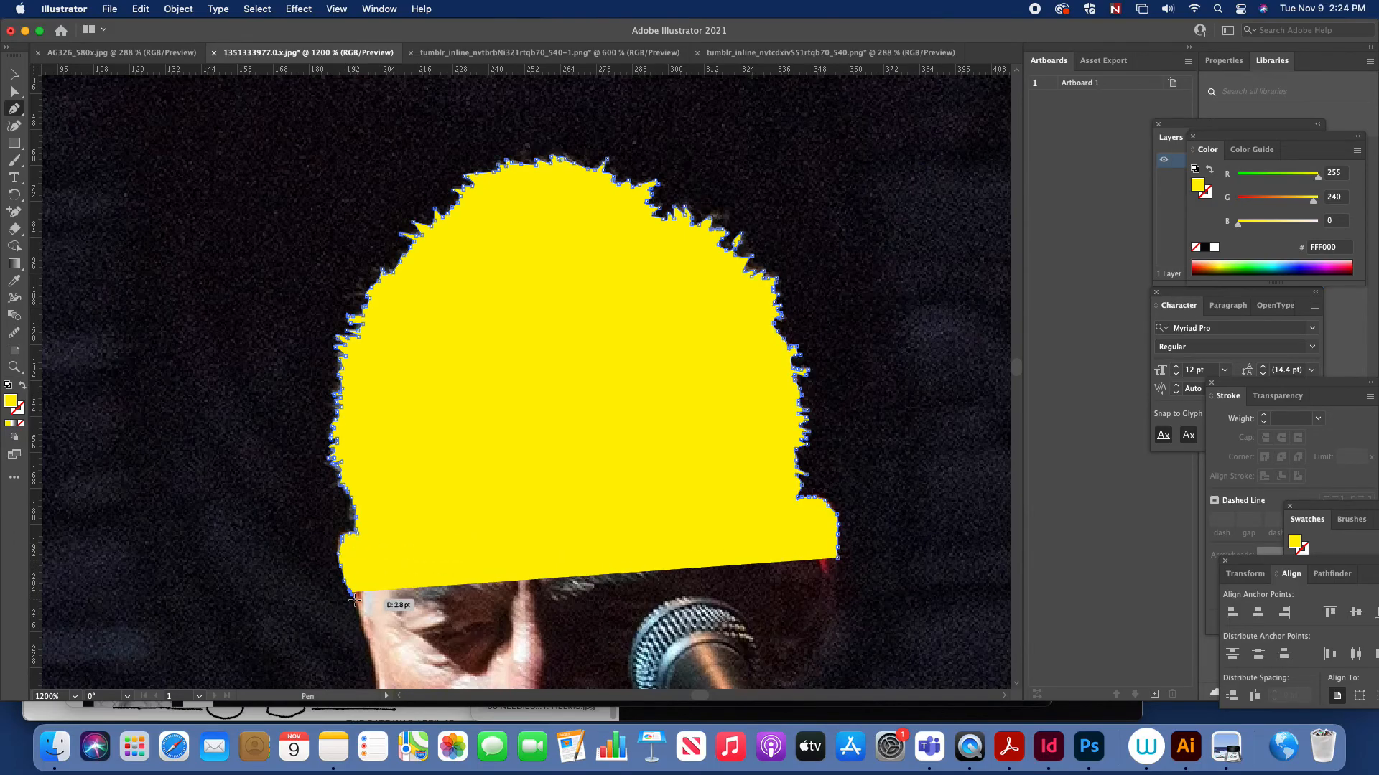
{"action": "left_click", "coordinate": [357, 607]}
{"action": "left_click", "coordinate": [364, 628]}
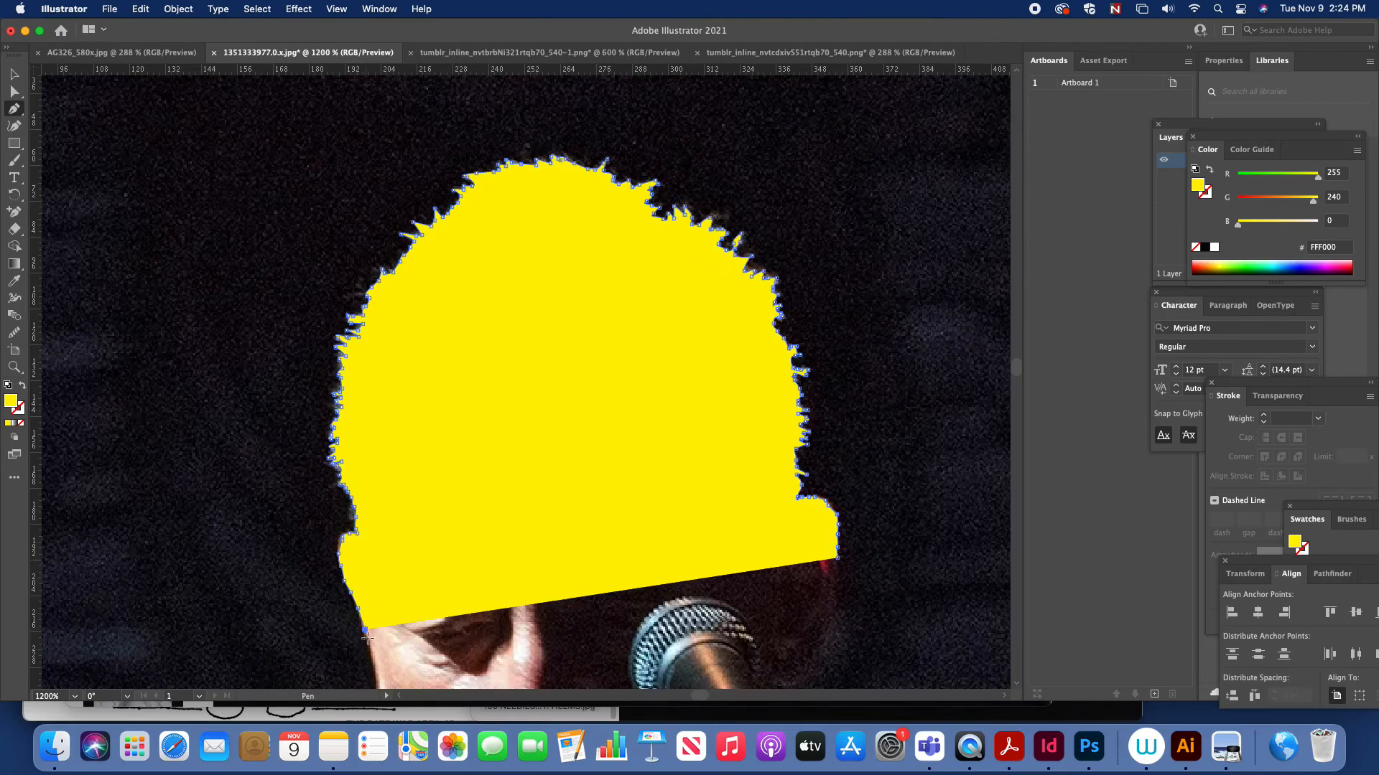
{"action": "left_click", "coordinate": [368, 640]}
{"action": "left_click", "coordinate": [370, 651]}
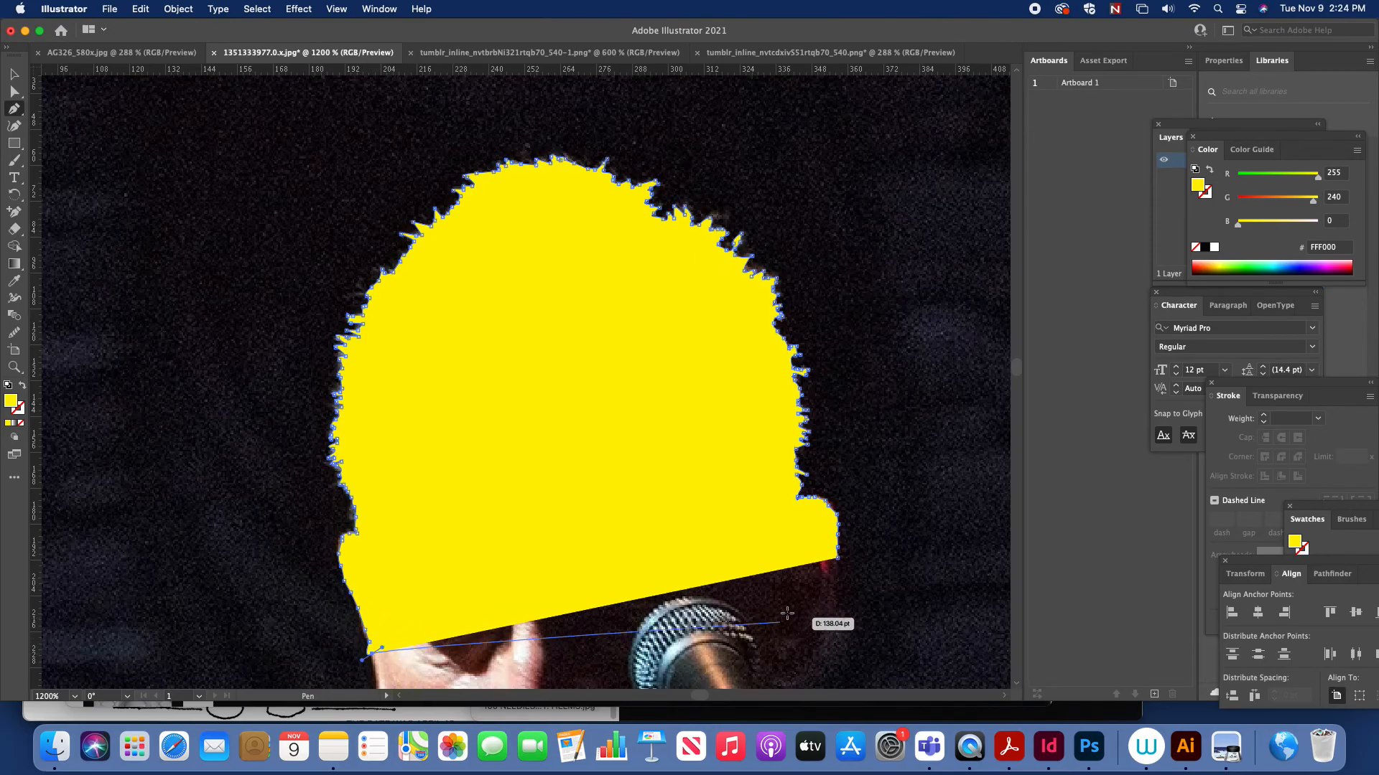
{"action": "left_click", "coordinate": [822, 619]}
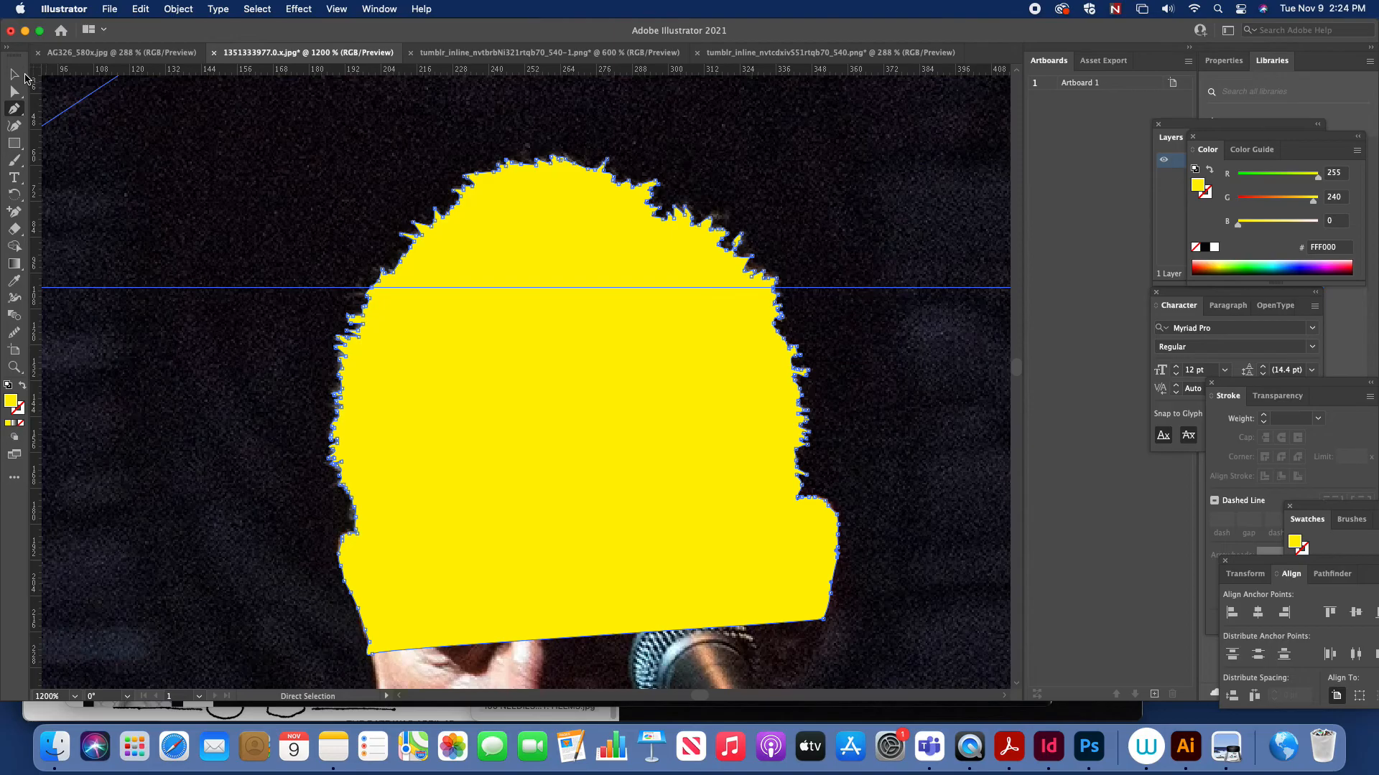
{"action": "left_click", "coordinate": [14, 76]}
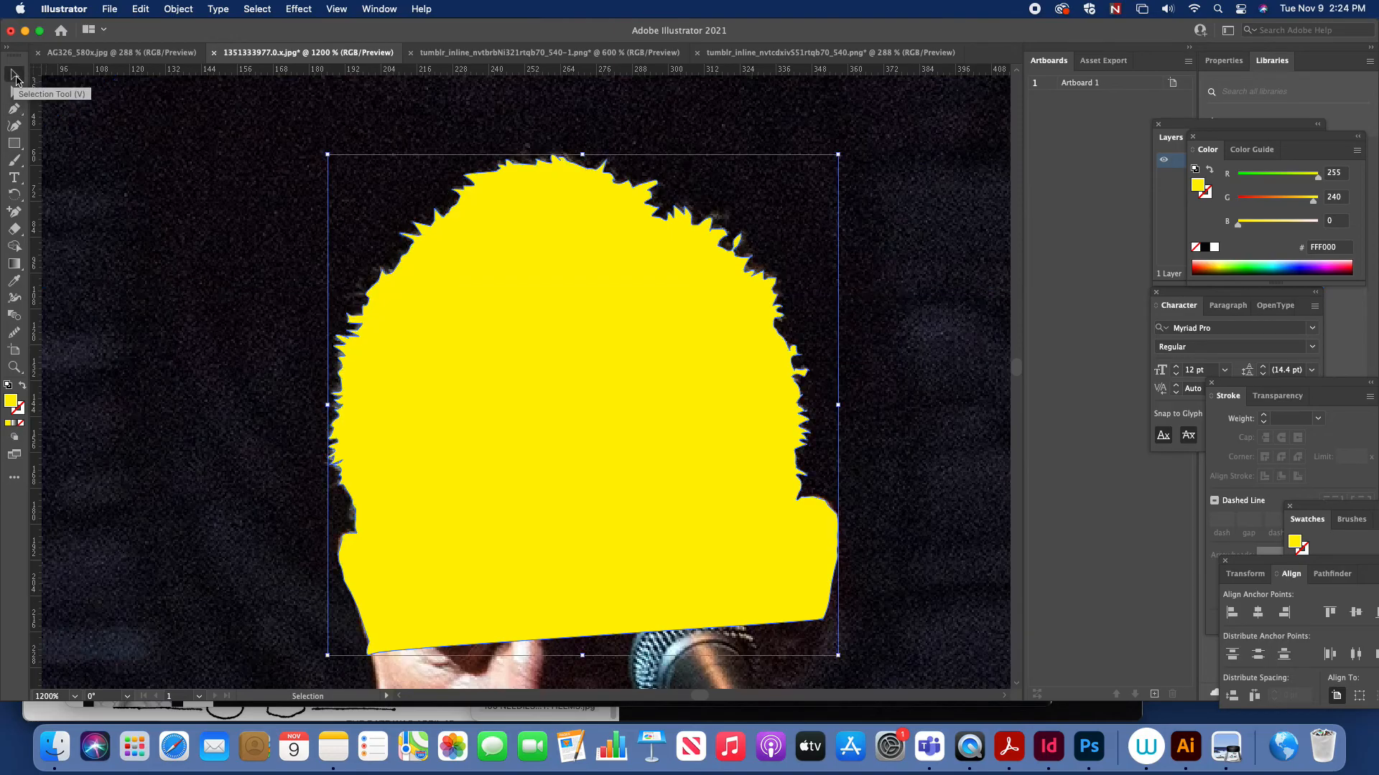
{"action": "key", "text": "super+minus"}
{"action": "key", "text": "super+minus"}
{"action": "key", "text": "super+minus"}
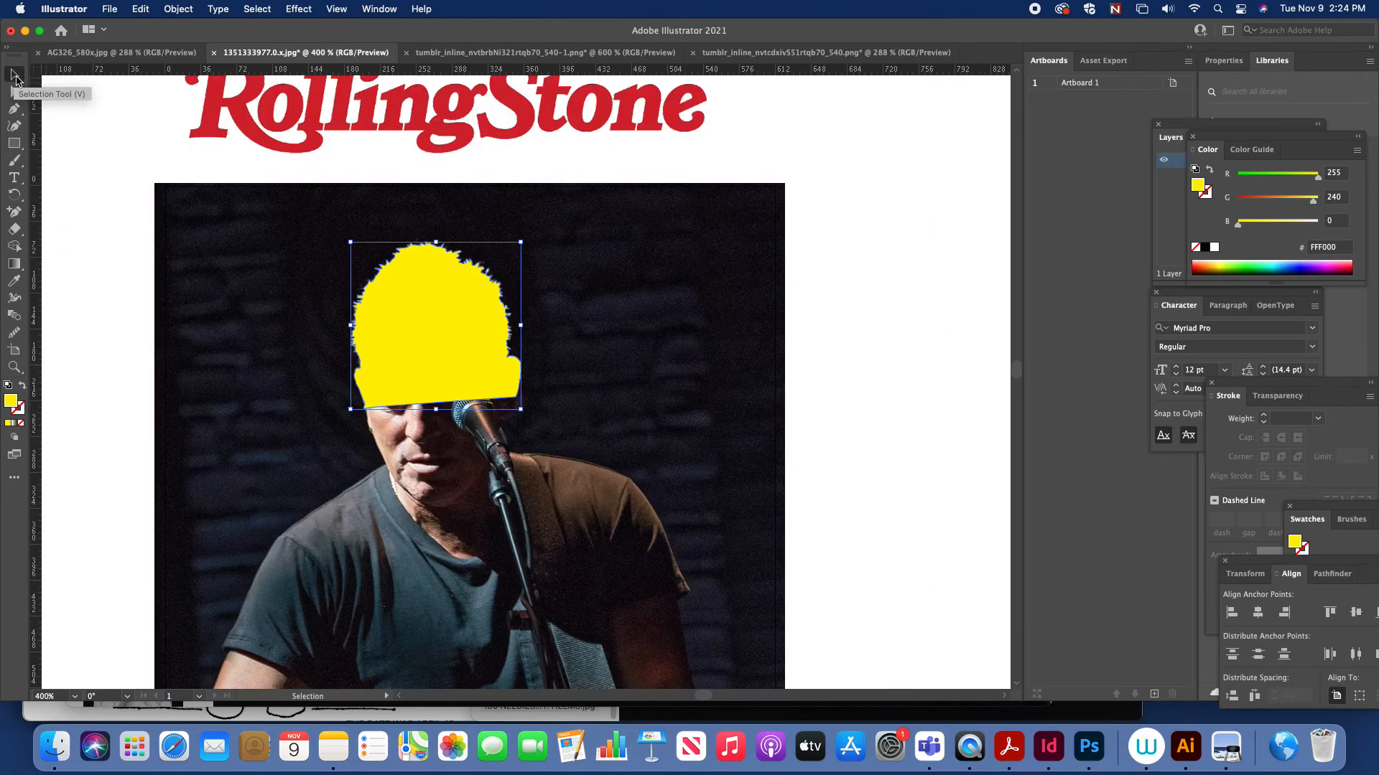
{"action": "key", "text": "super+minus"}
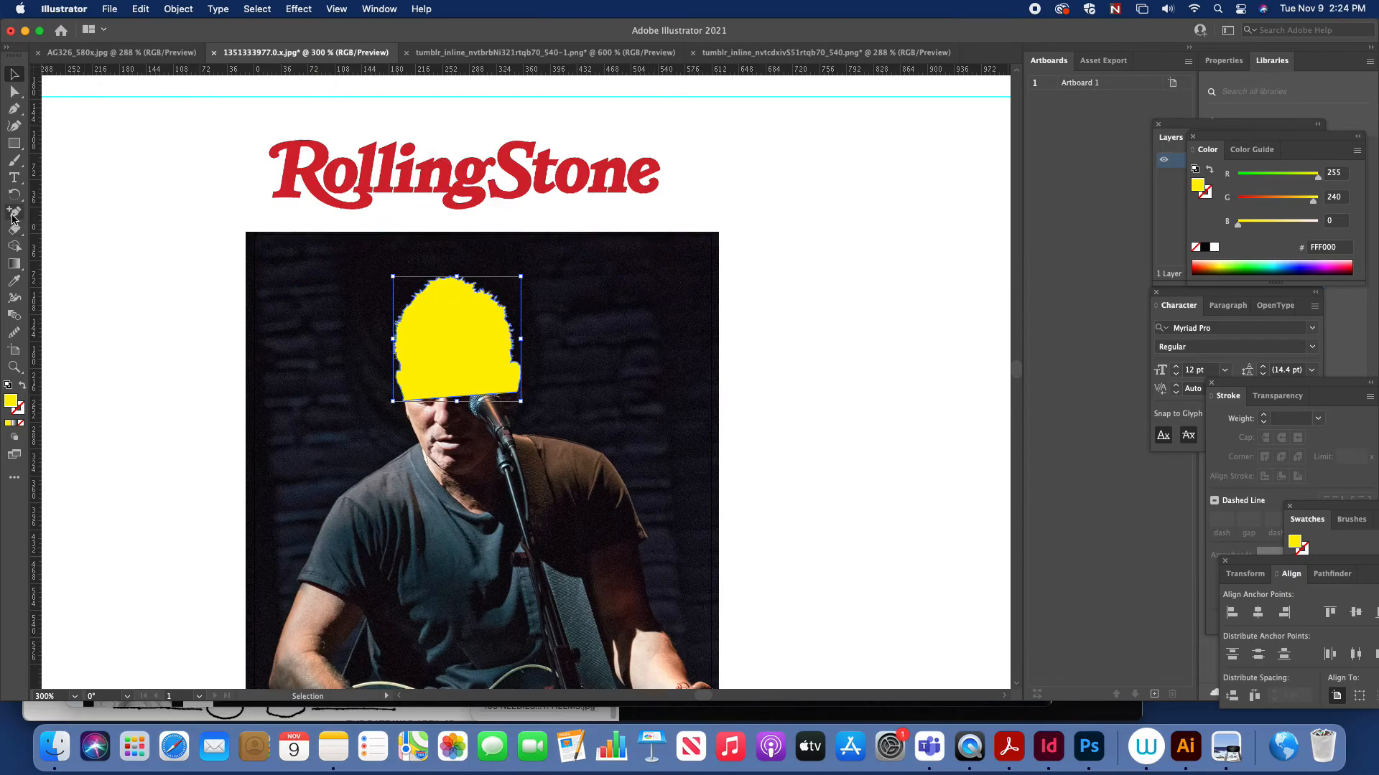
{"action": "left_click", "coordinate": [99, 171]}
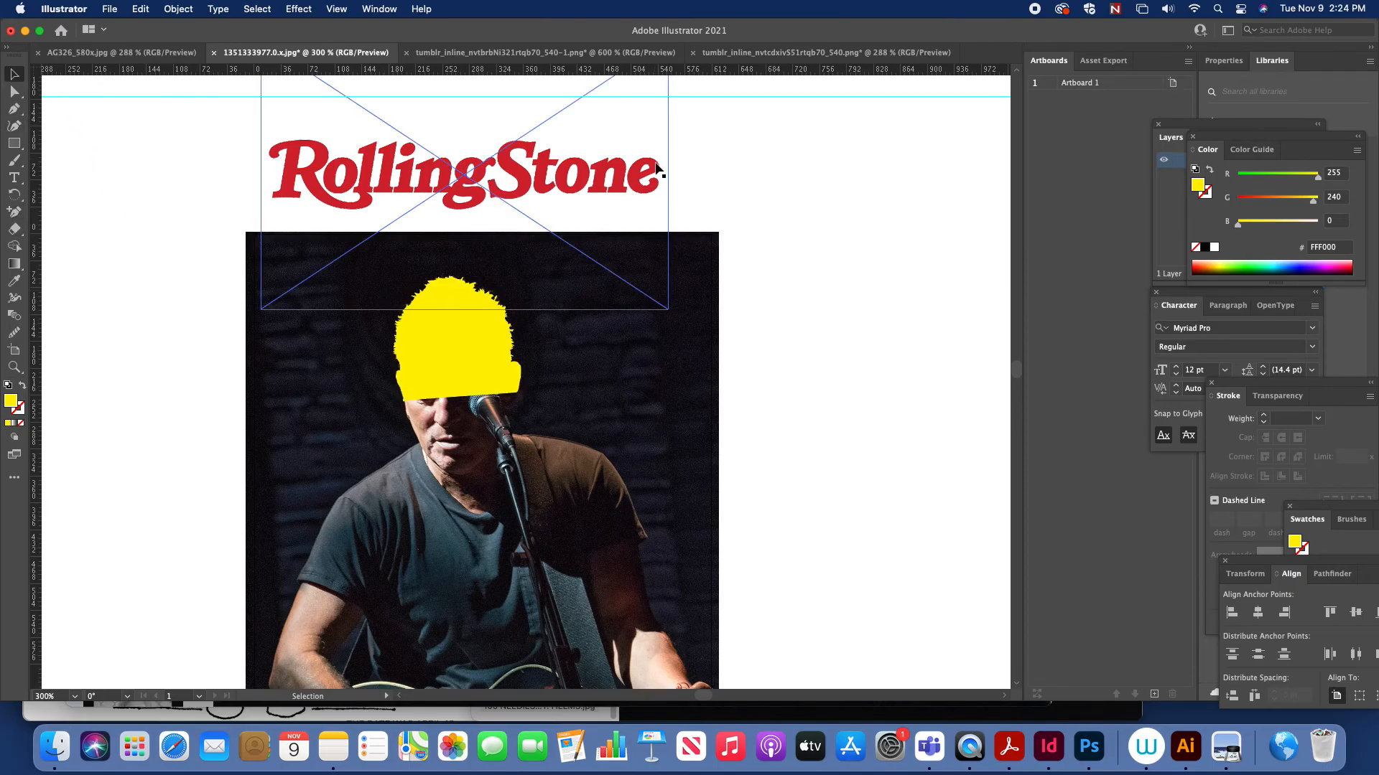
Reposition the Rolling Stone logo above the photo, and copy the singer's photo.
{"action": "mouse_move", "coordinate": [619, 173]}
{"action": "left_mouse_down"}
{"action": "mouse_move", "coordinate": [627, 316]}
{"action": "mouse_move", "coordinate": [611, 257]}
{"action": "mouse_move", "coordinate": [618, 170]}
{"action": "left_mouse_up"}
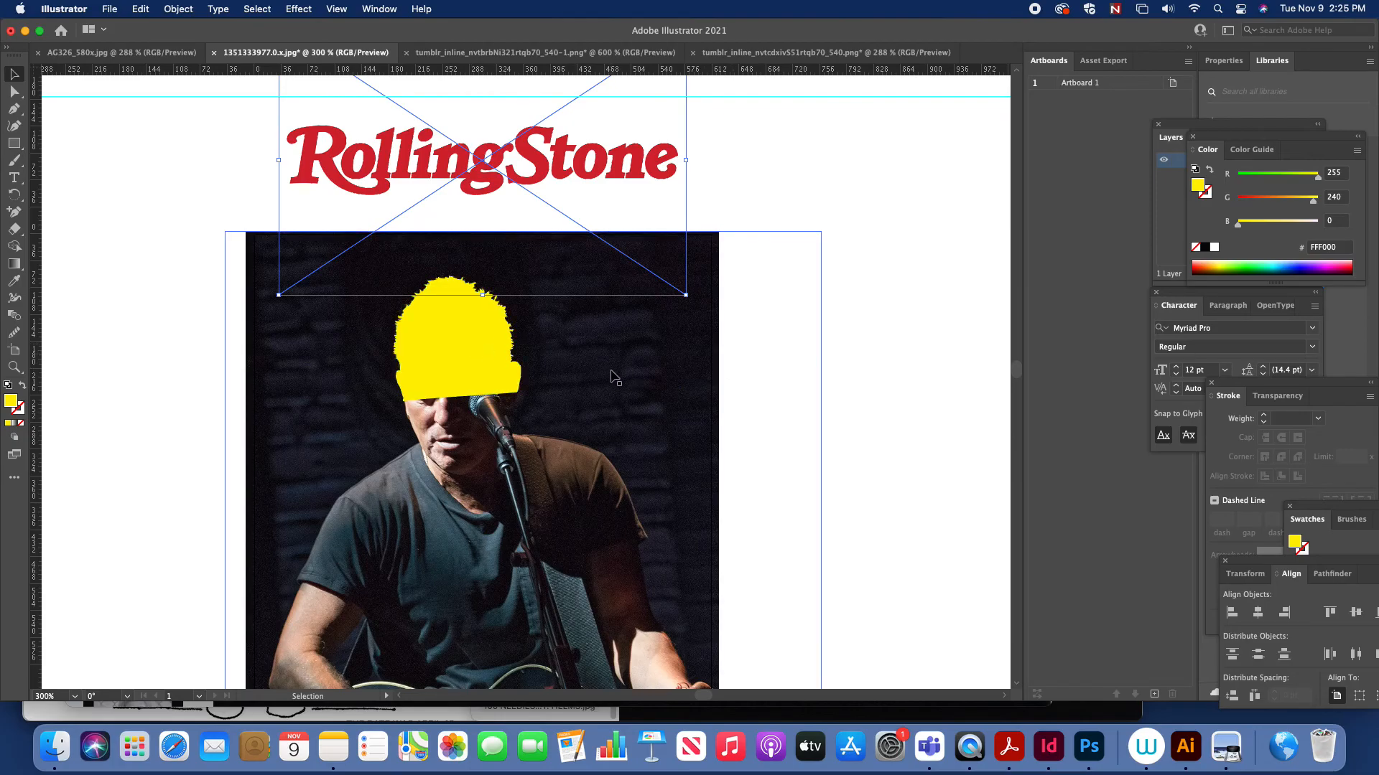
{"action": "left_click", "coordinate": [636, 368]}
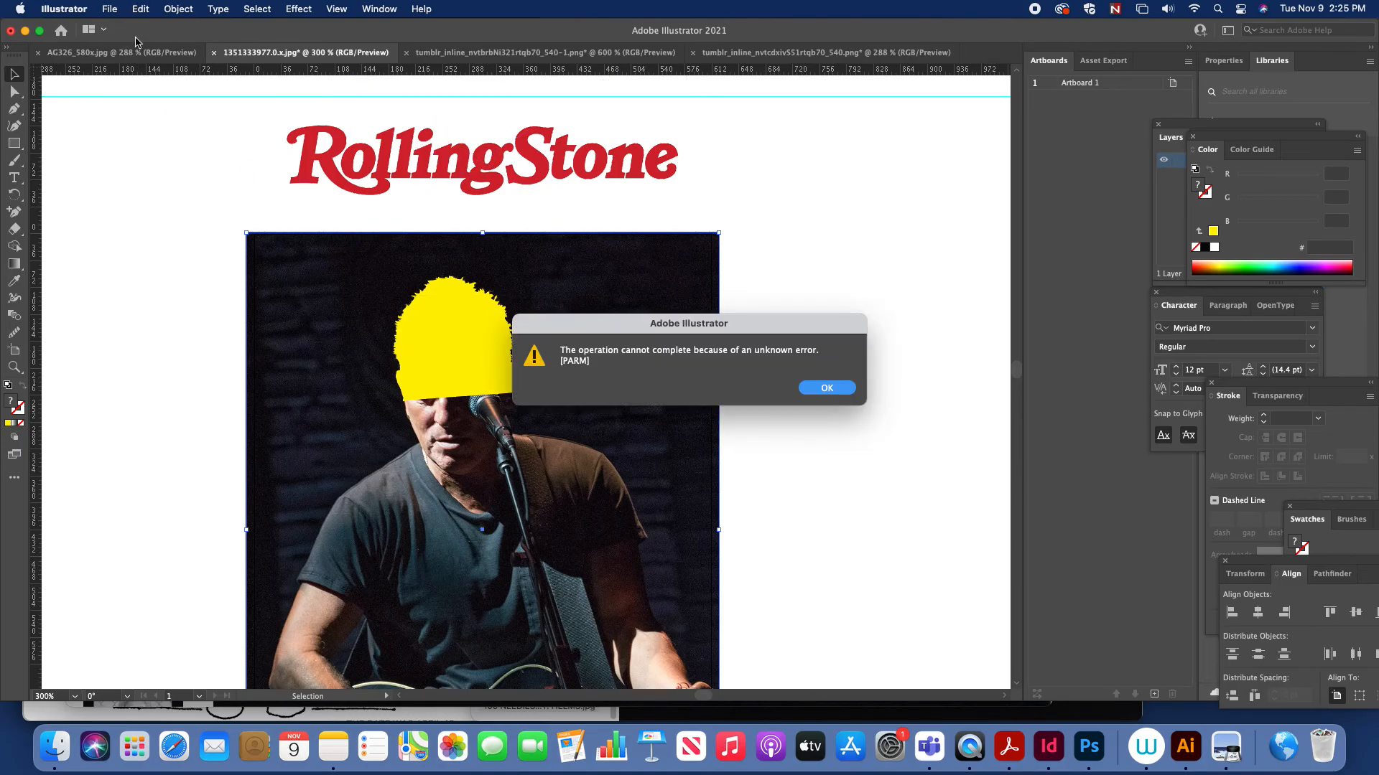
{"action": "left_click", "coordinate": [826, 387]}
{"action": "left_click", "coordinate": [140, 8]}
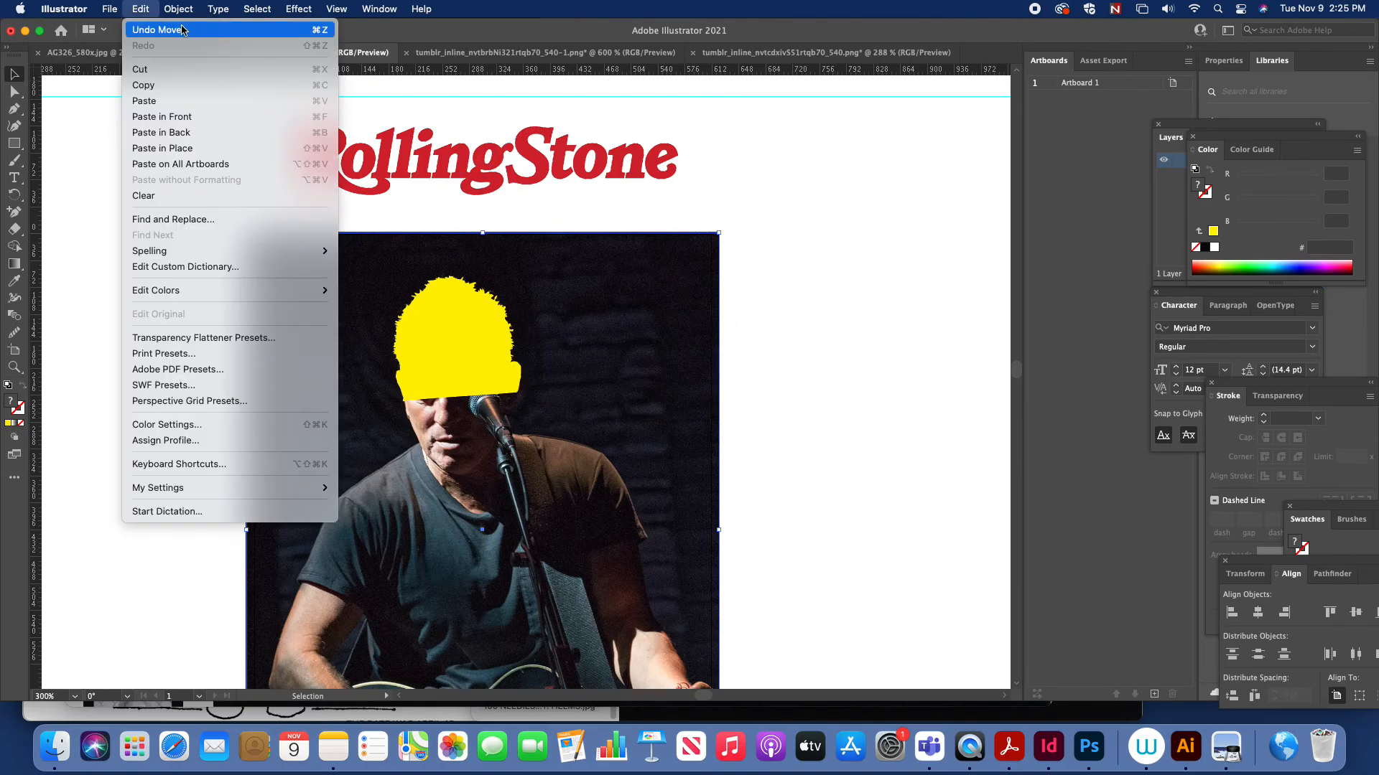
{"action": "left_click", "coordinate": [142, 85]}
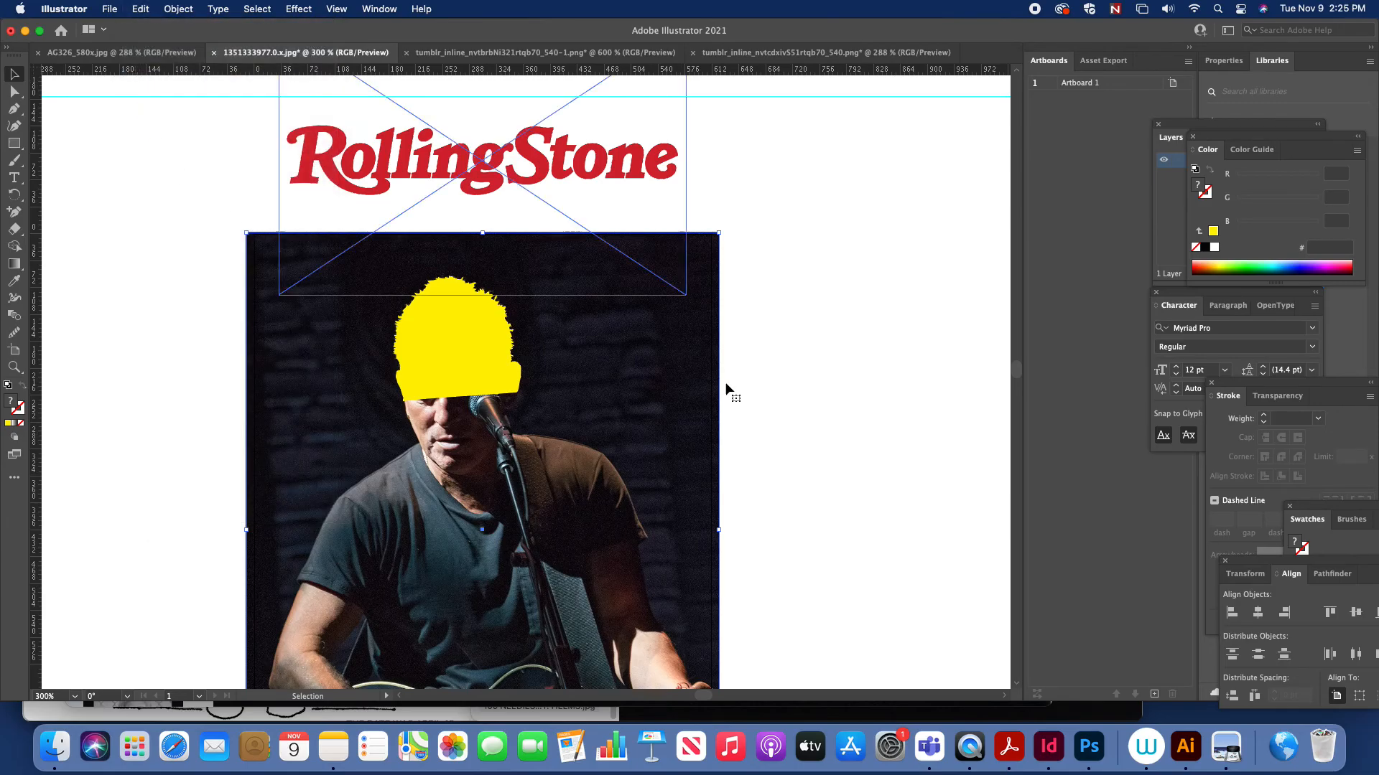
{"action": "left_click", "coordinate": [859, 397]}
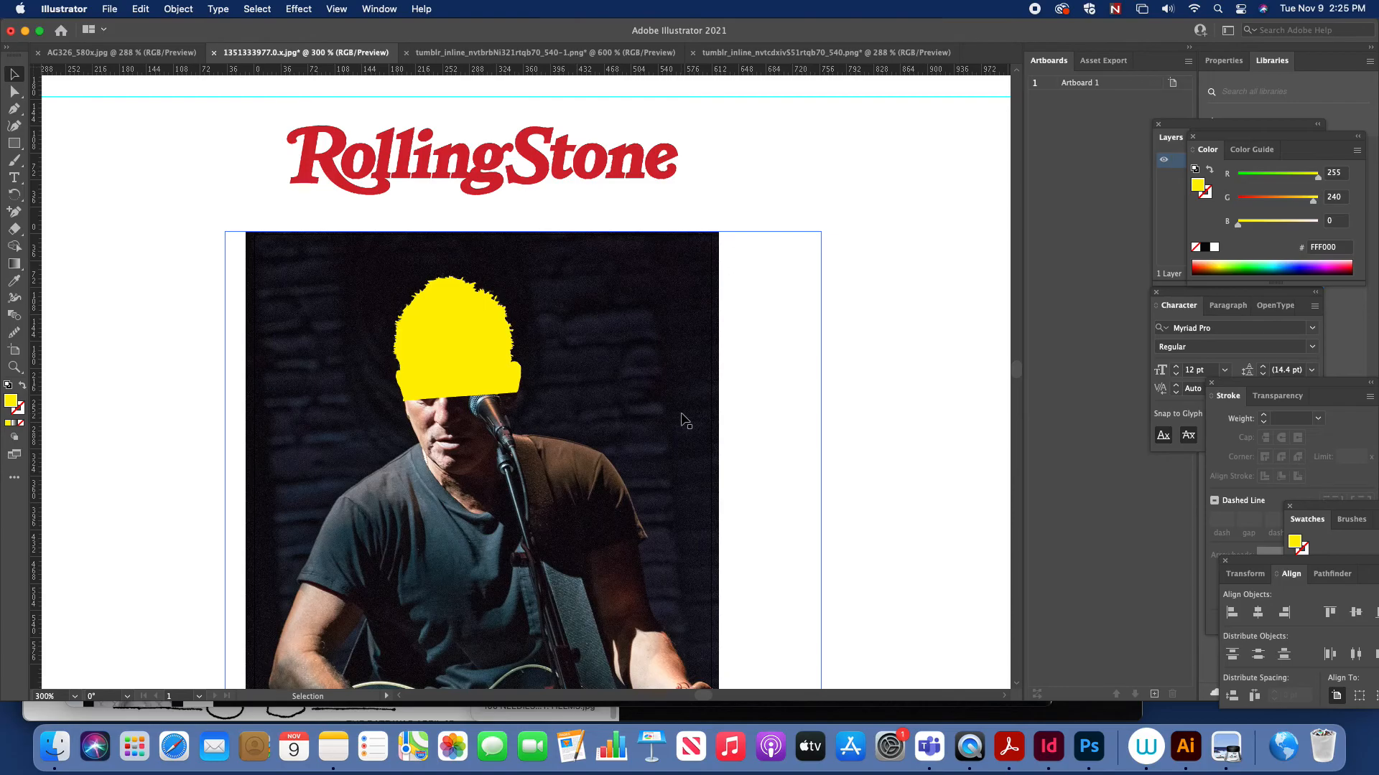
Paste the copied photo and place it on the empty area beside the original.
{"action": "scroll", "coordinate": [686, 420], "scroll_direction": "right", "scroll_amount": 10}
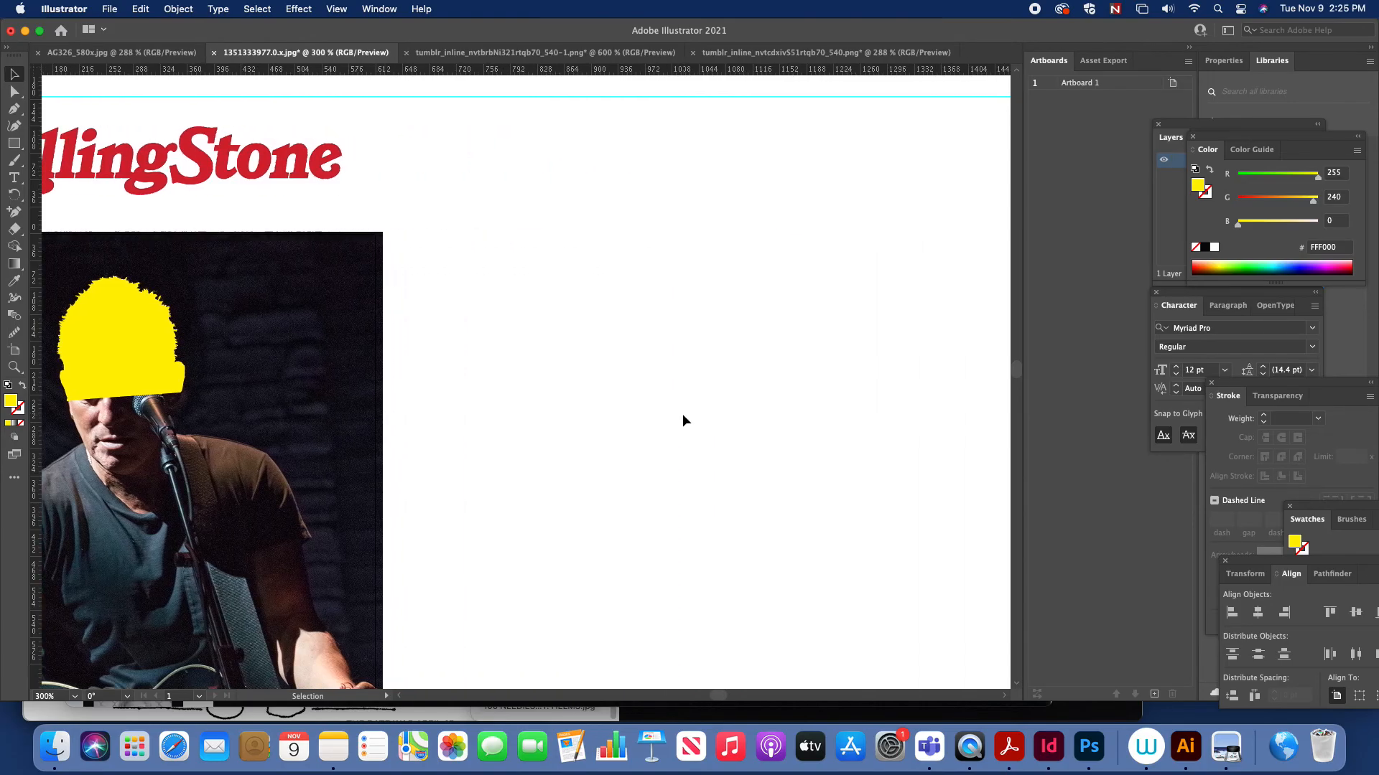
{"action": "scroll", "coordinate": [683, 420], "scroll_direction": "left", "scroll_amount": 12}
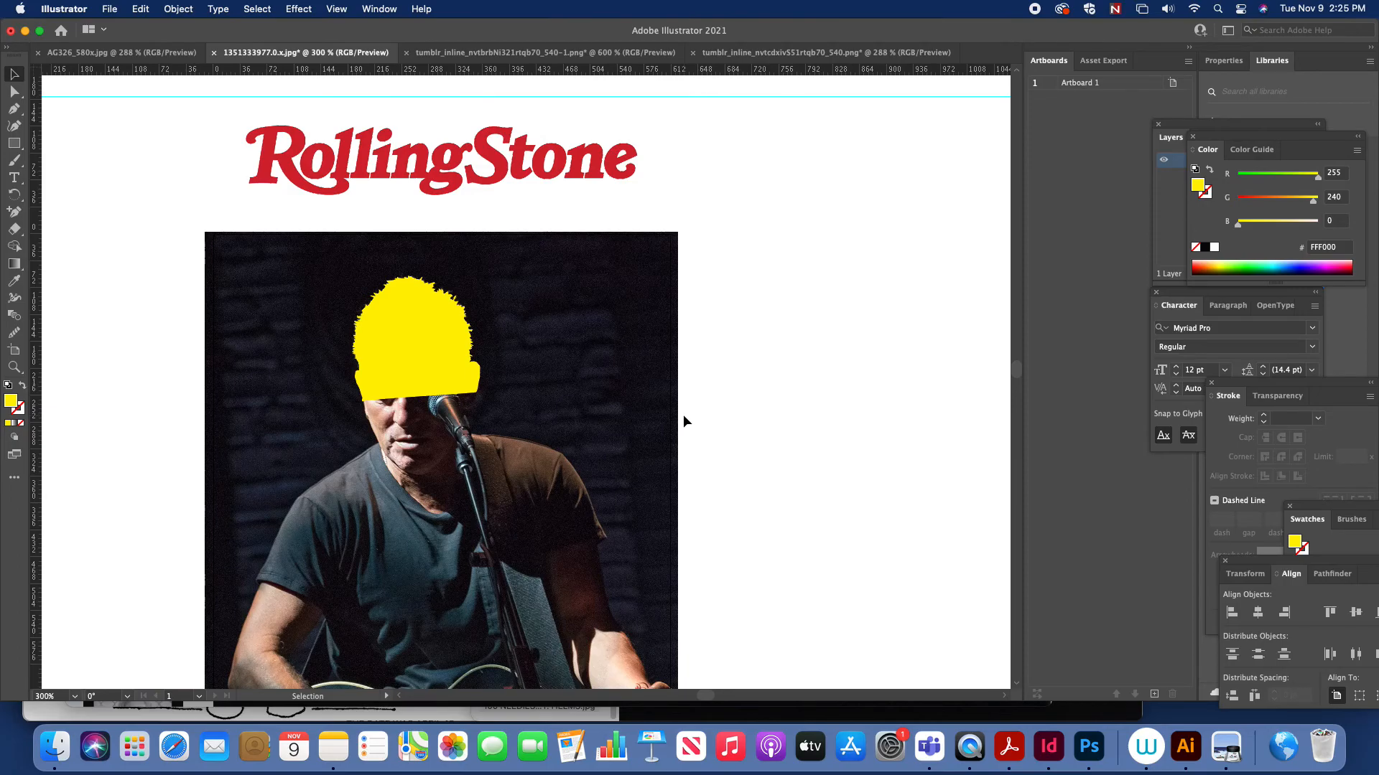
{"action": "scroll", "coordinate": [682, 421], "scroll_direction": "right", "scroll_amount": 10}
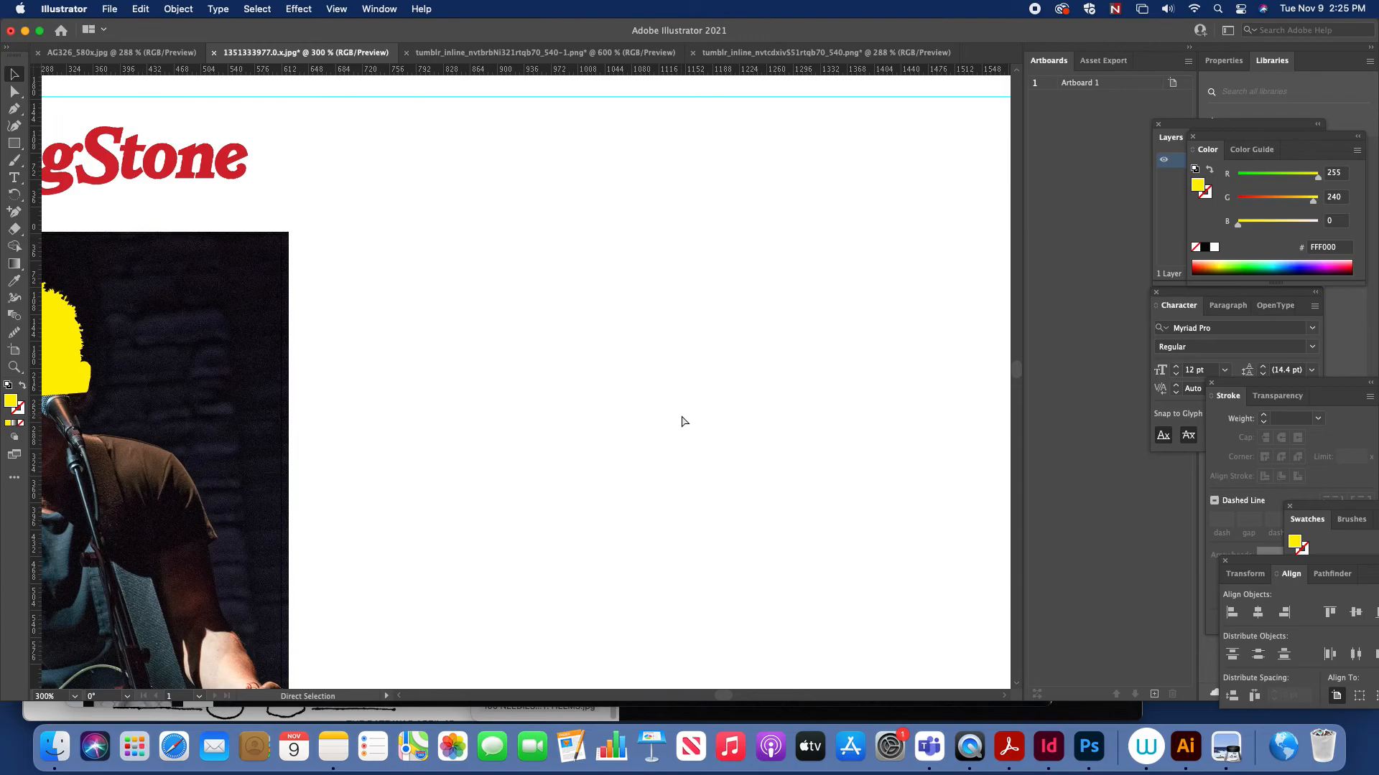
{"action": "key", "text": "super+v"}
{"action": "left_click_drag", "start_coordinate": [439, 215], "coordinate": [631, 313]}
{"action": "scroll", "coordinate": [510, 298], "scroll_direction": "left", "scroll_amount": 3}
{"action": "scroll", "coordinate": [510, 302], "scroll_direction": "left", "scroll_amount": 3}
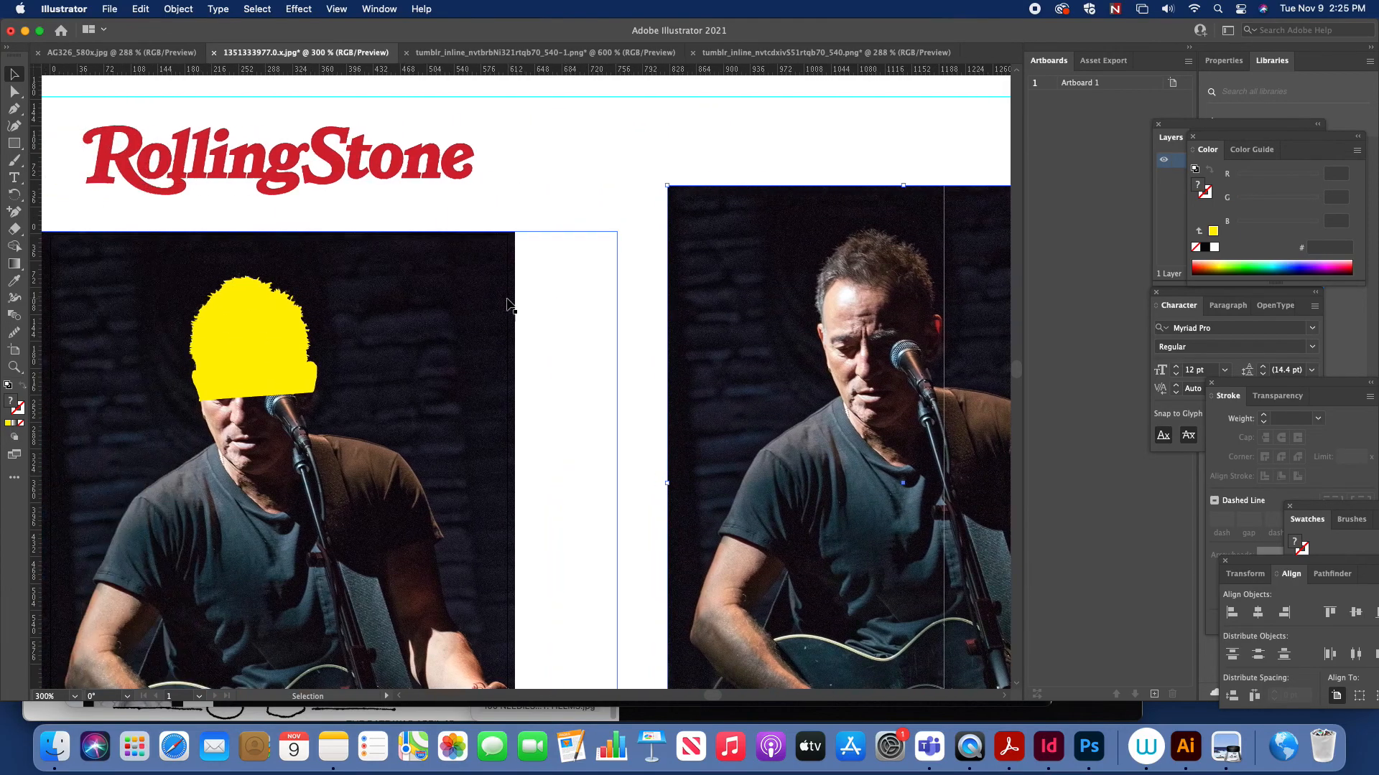
Make a clipping mask from the yellow head shape and the original photo beneath it.
{"action": "left_click", "coordinate": [267, 345]}
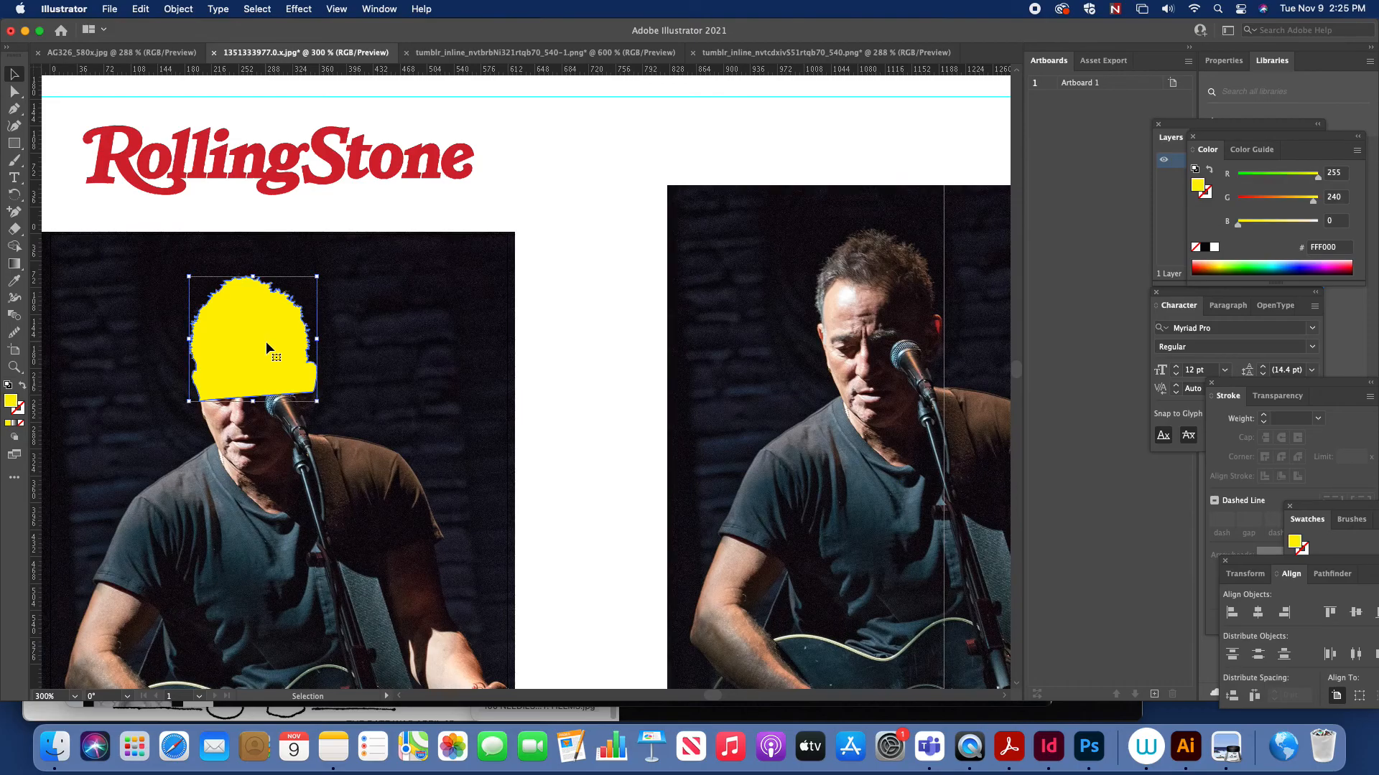
{"action": "left_click", "coordinate": [434, 316], "text": "shift"}
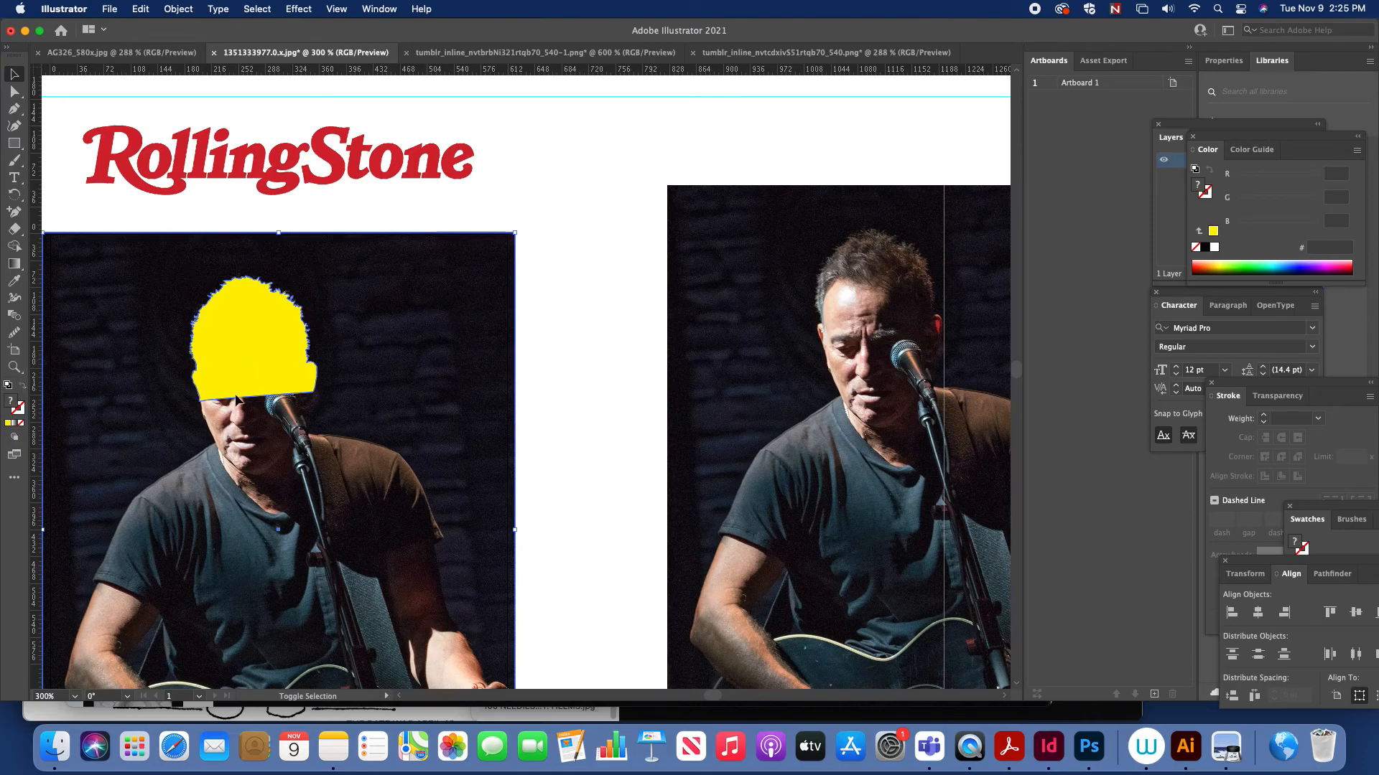
{"action": "left_click", "coordinate": [178, 9]}
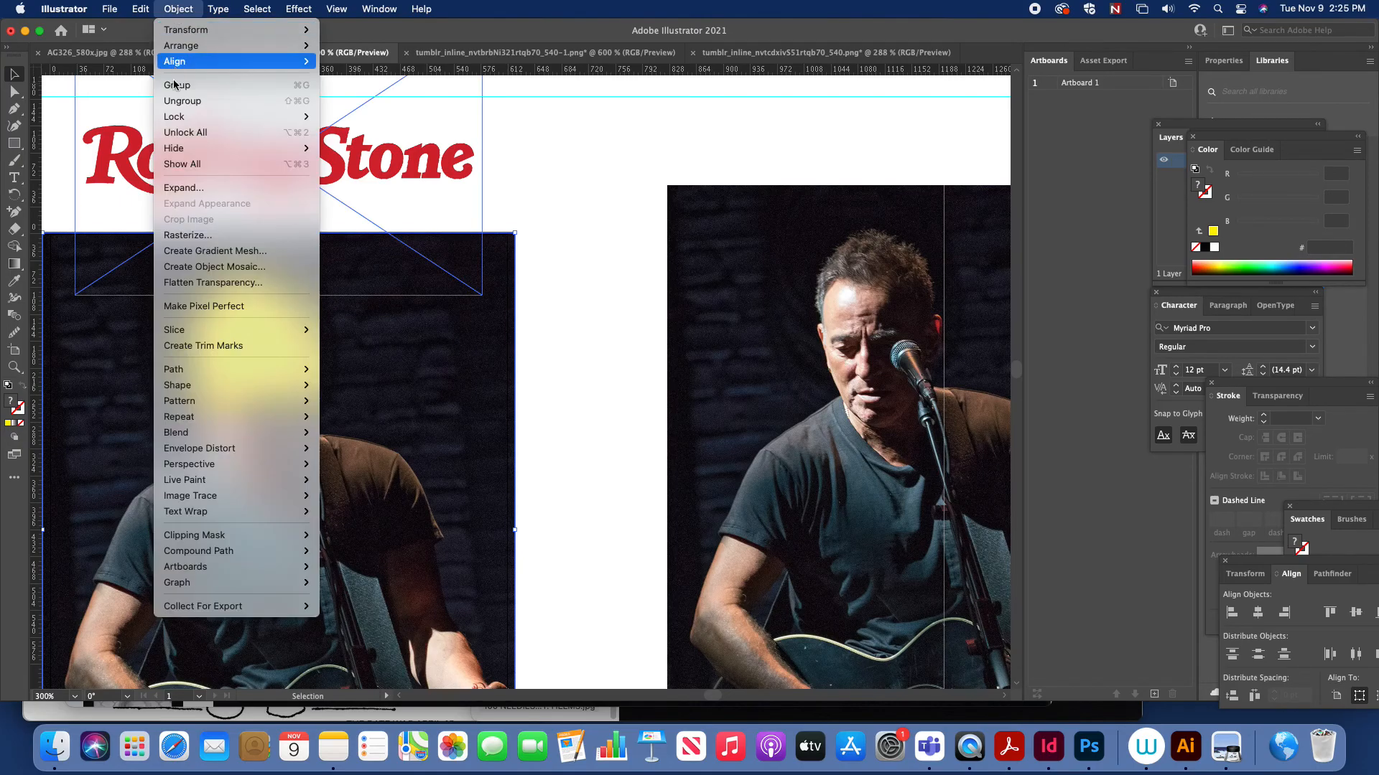
{"action": "mouse_move", "coordinate": [184, 536]}
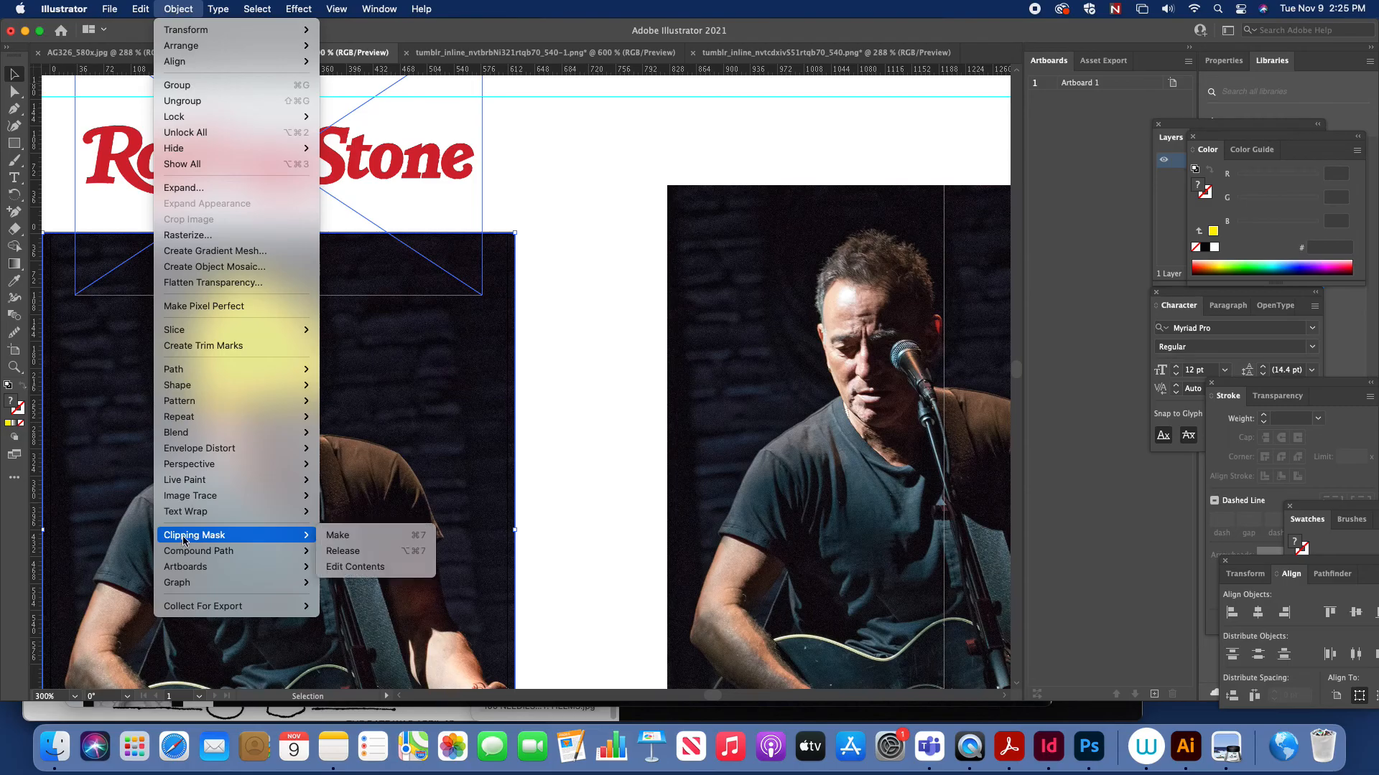
{"action": "left_click", "coordinate": [350, 534]}
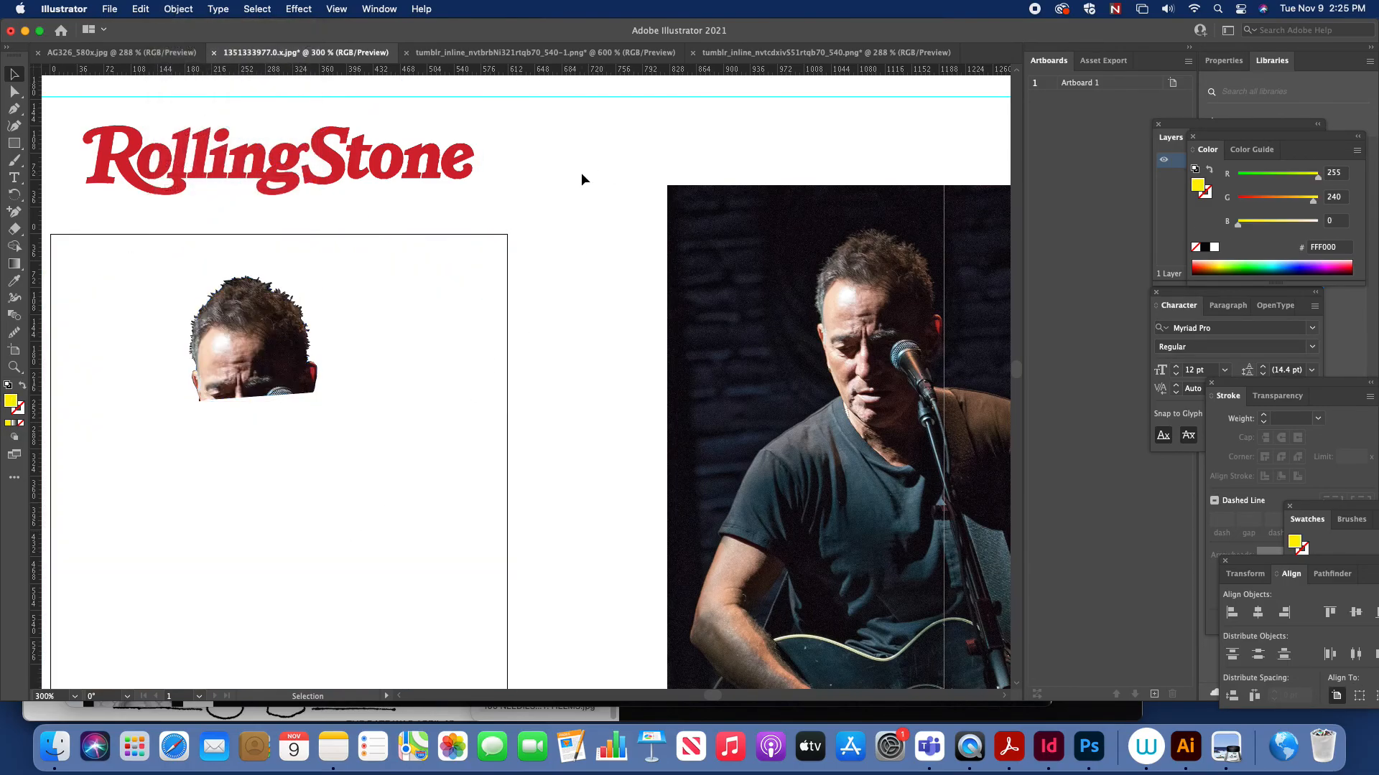
Move the photo copy over the clipped head, send it to the back, and align it with the head.
{"action": "left_click", "coordinate": [889, 318]}
{"action": "left_click_drag", "start_coordinate": [889, 318], "coordinate": [266, 364]}
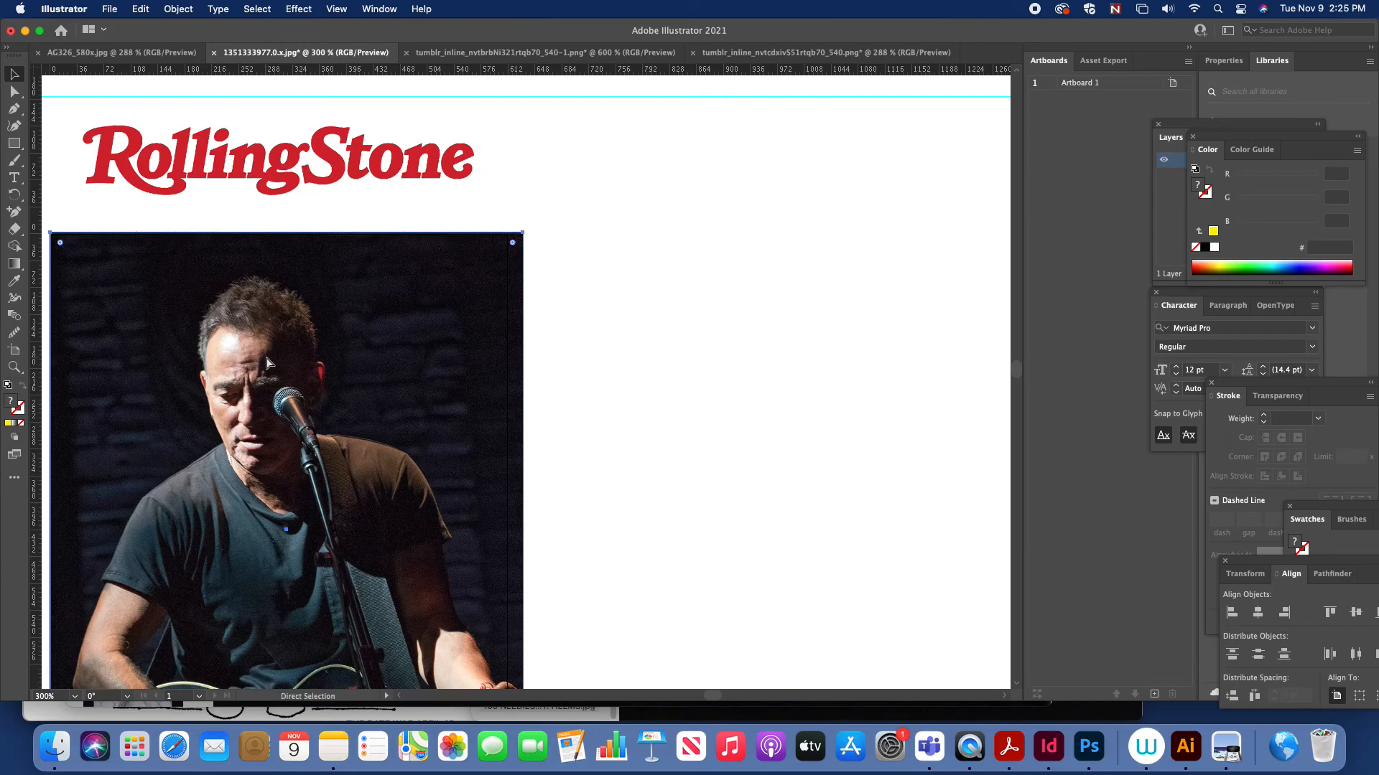
{"action": "key", "text": "super+shift+["}
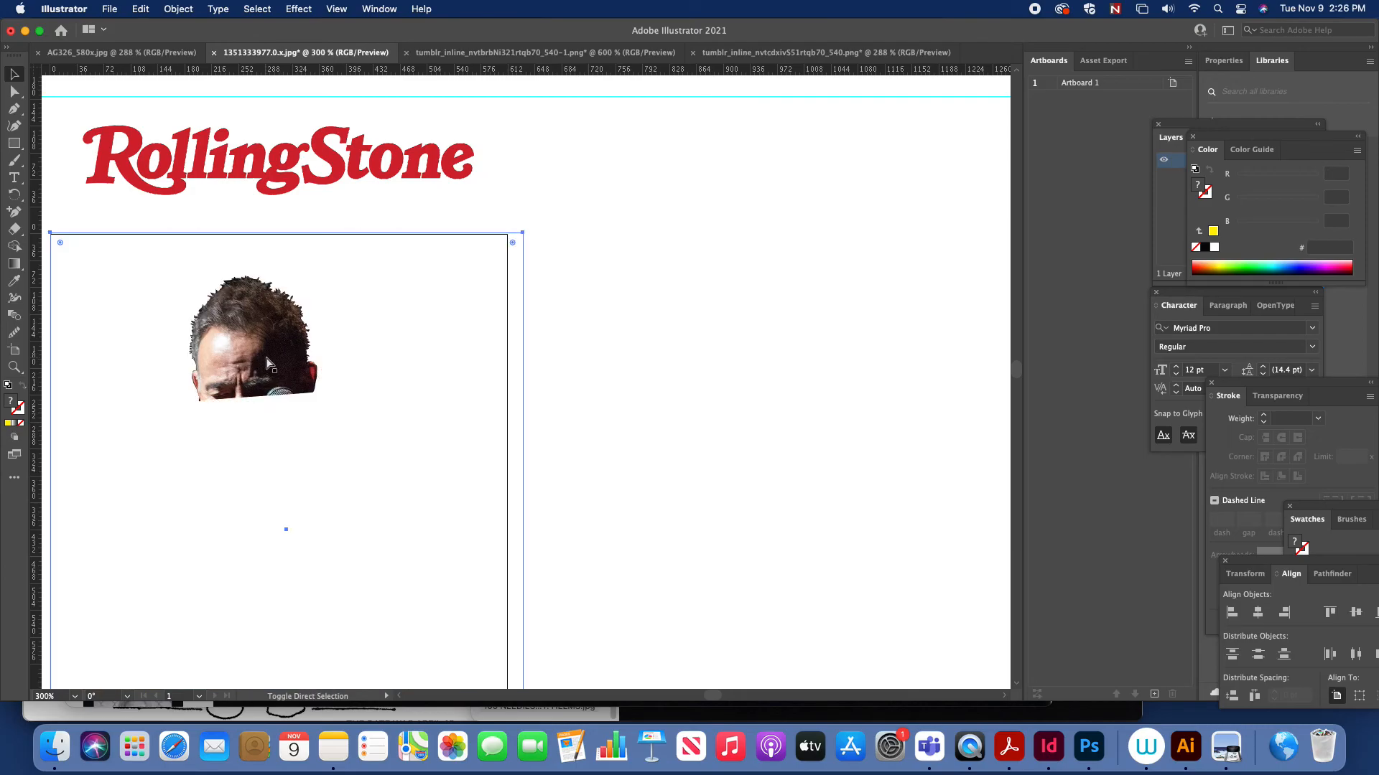
{"action": "key", "text": "super+z"}
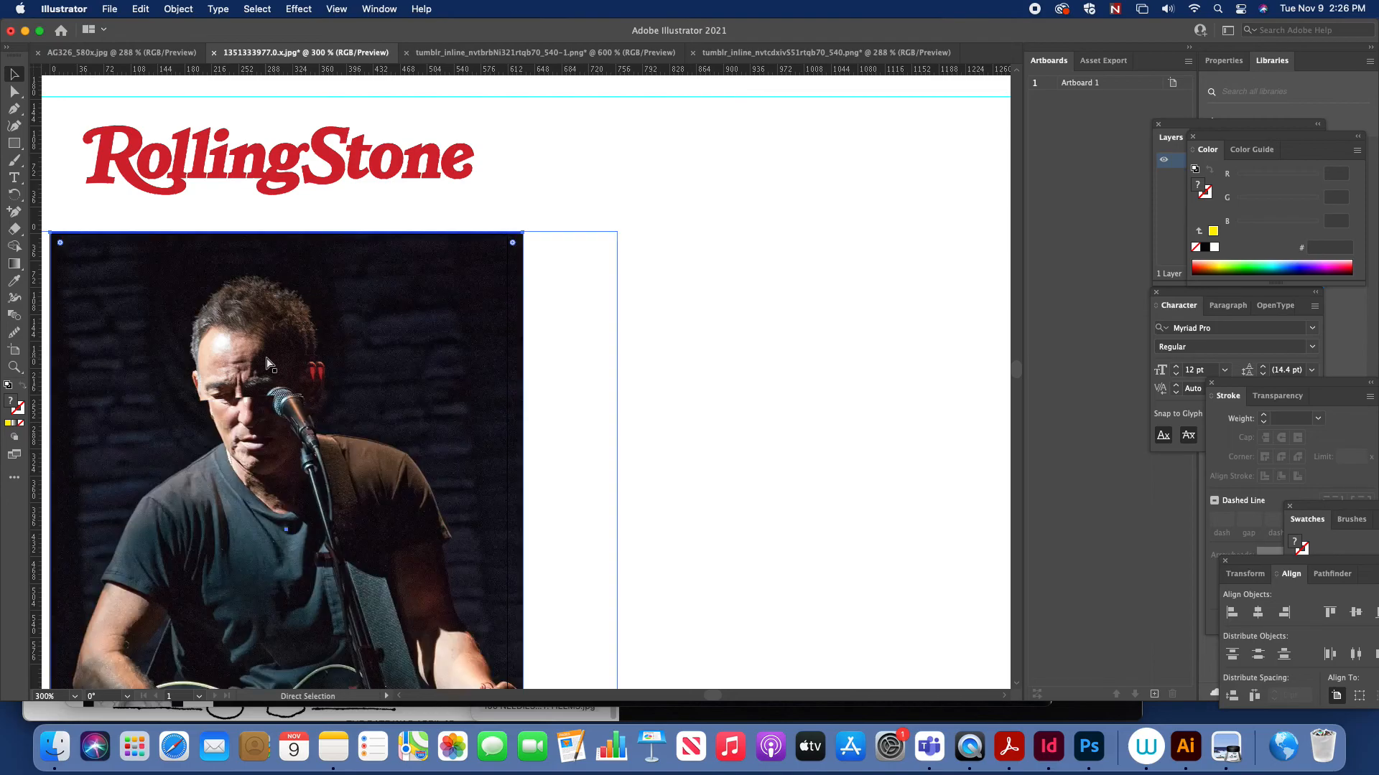
{"action": "left_click_drag", "start_coordinate": [389, 372], "coordinate": [386, 375]}
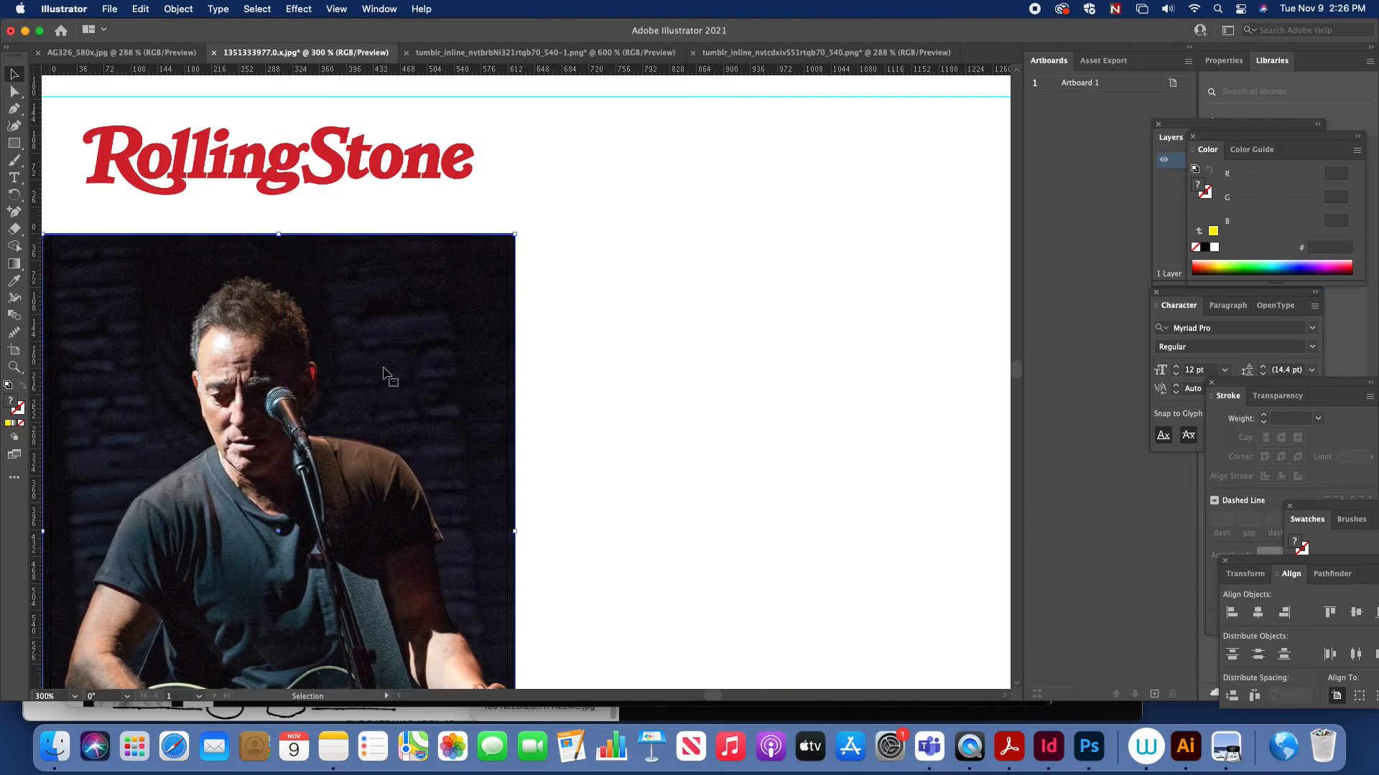
Examine up close how the clipped head lines up with the photo behind it.
{"action": "key", "text": "space"}
{"action": "left_click_drag", "start_coordinate": [346, 178], "coordinate": [671, 175]}
{"action": "key", "text": "a"}
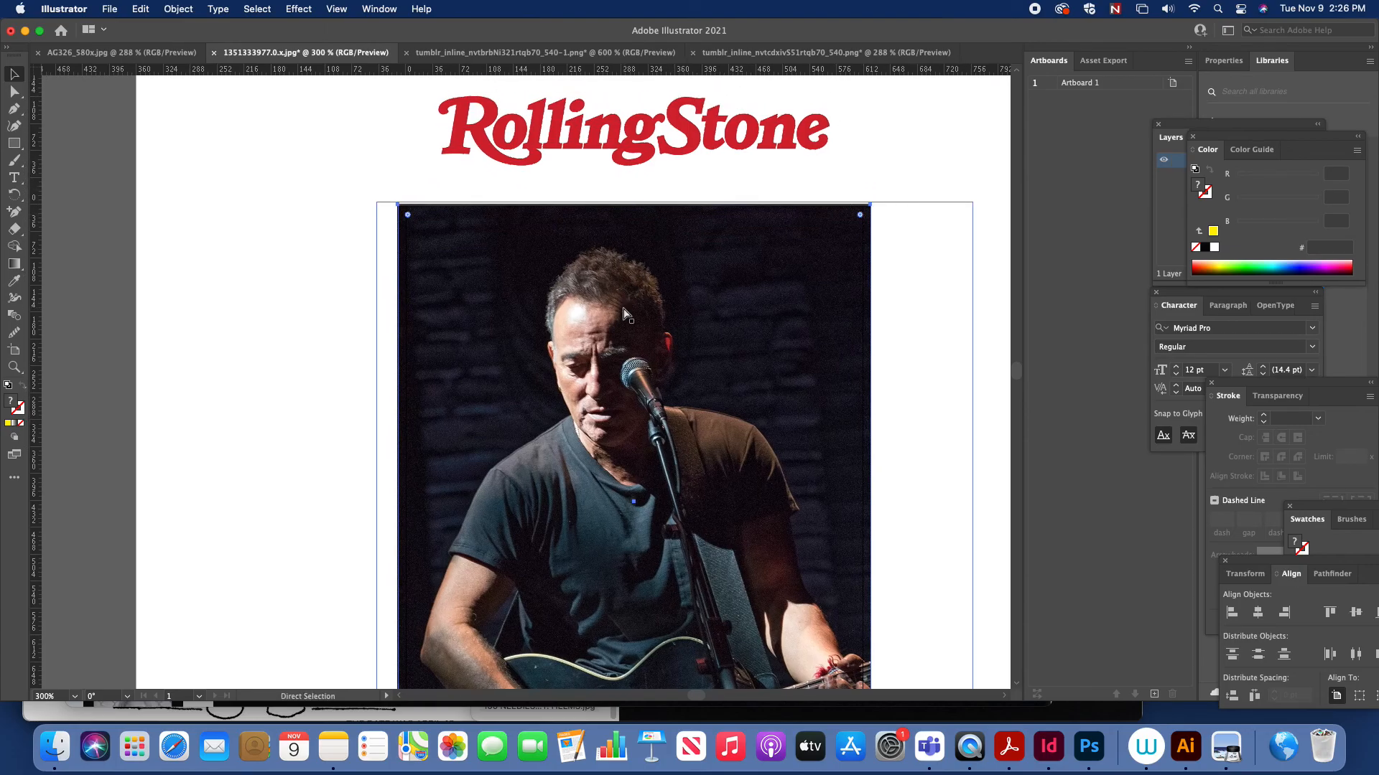
{"action": "key", "text": "super+equal"}
{"action": "key", "text": "space"}
{"action": "left_click_drag", "start_coordinate": [647, 272], "coordinate": [717, 373]}
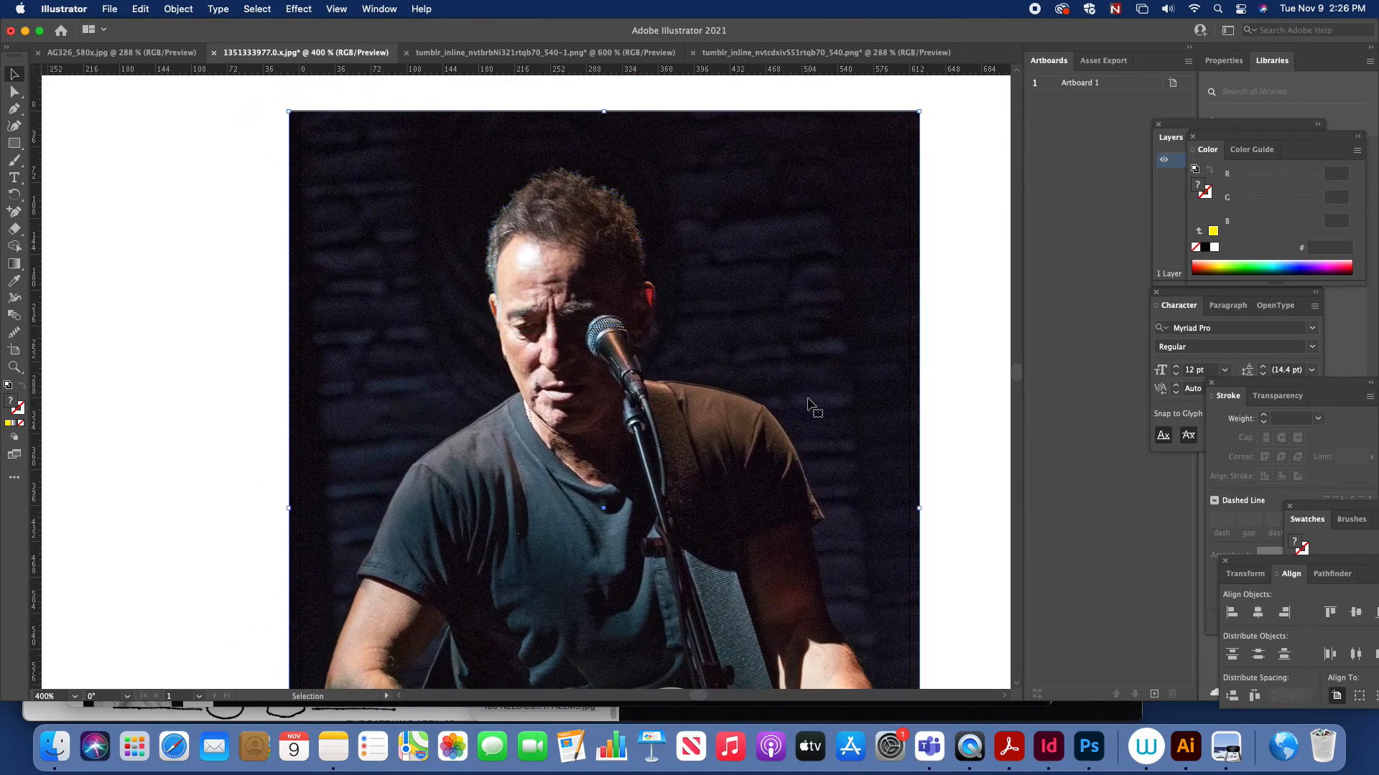
{"action": "left_click", "coordinate": [569, 237]}
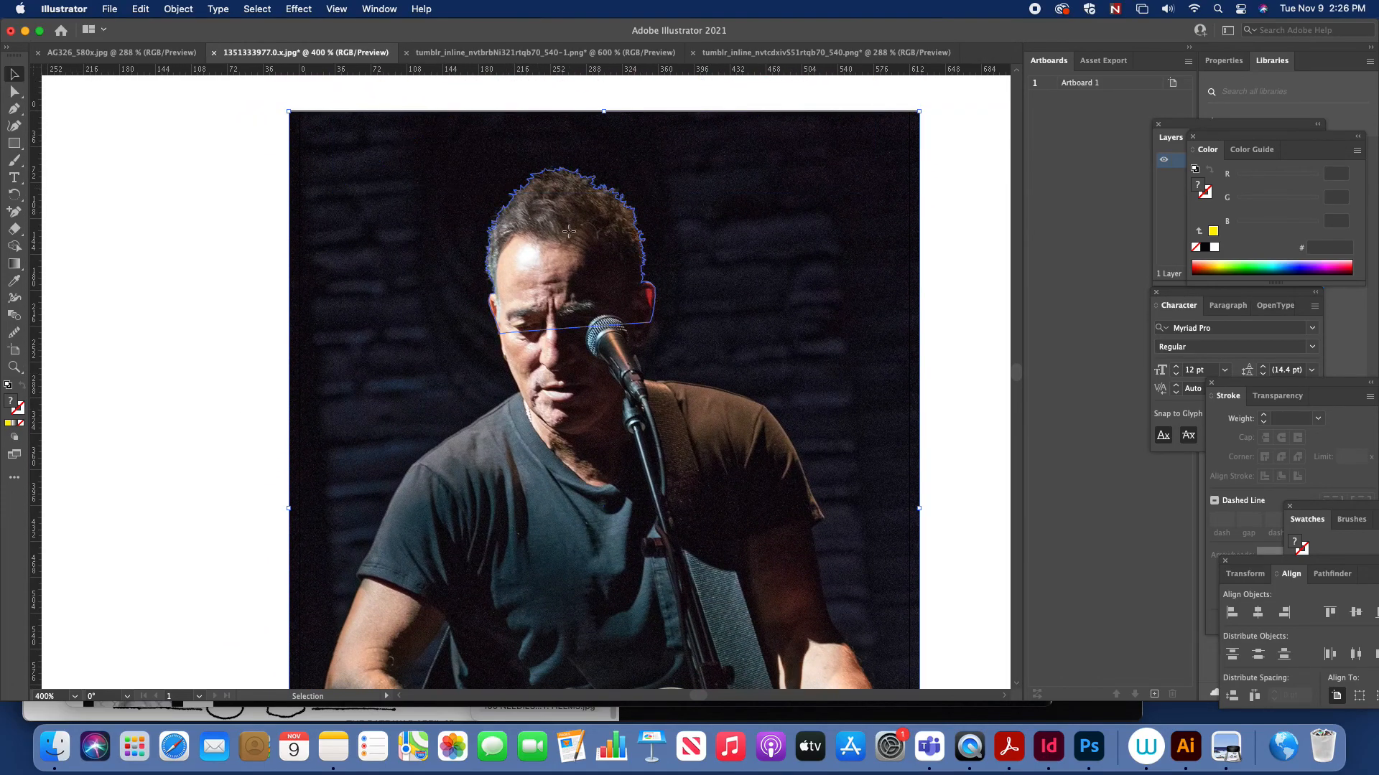
{"action": "left_click", "coordinate": [740, 367]}
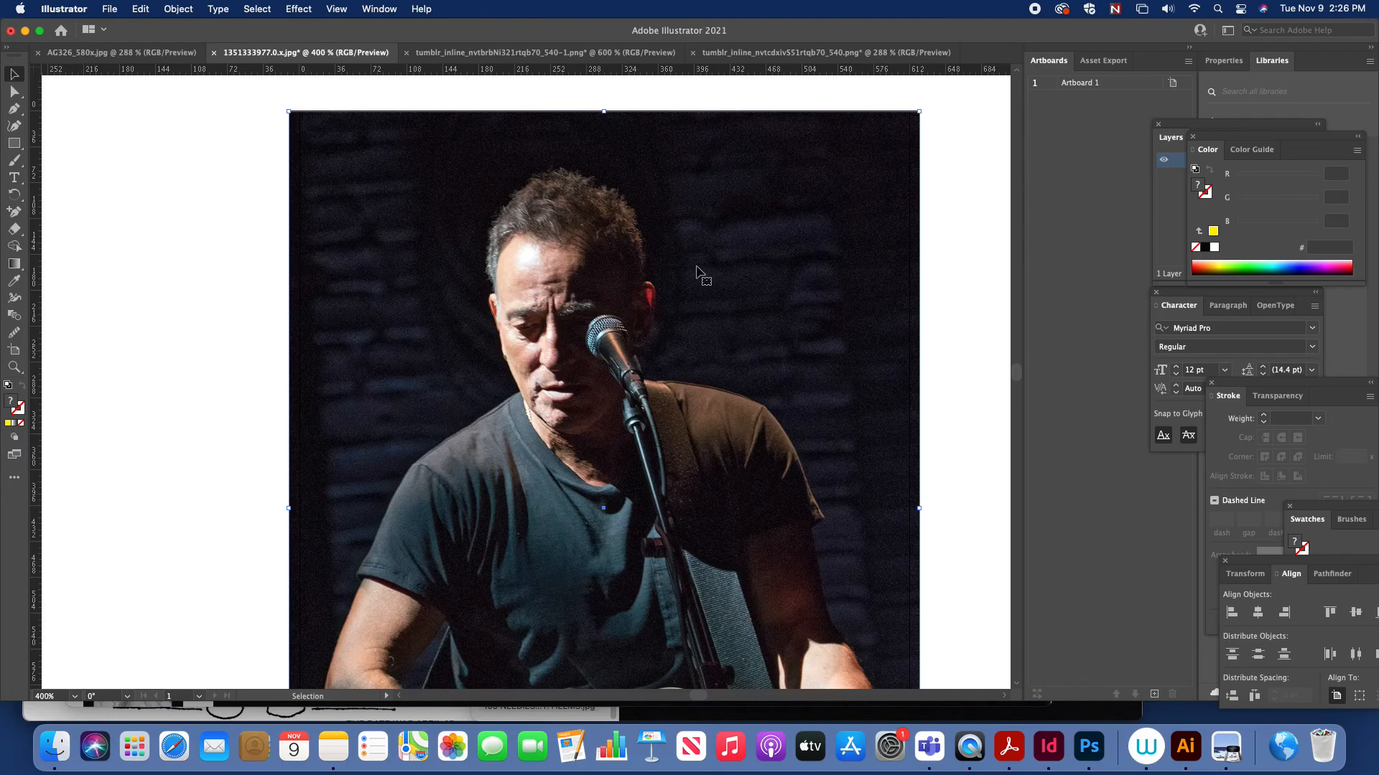
Move the Rolling Stone logo down onto the upper part of the photo, behind the clipped head, and deselect it.
{"action": "scroll", "coordinate": [696, 275], "scroll_direction": "up", "scroll_amount": 5}
{"action": "left_click", "coordinate": [716, 119]}
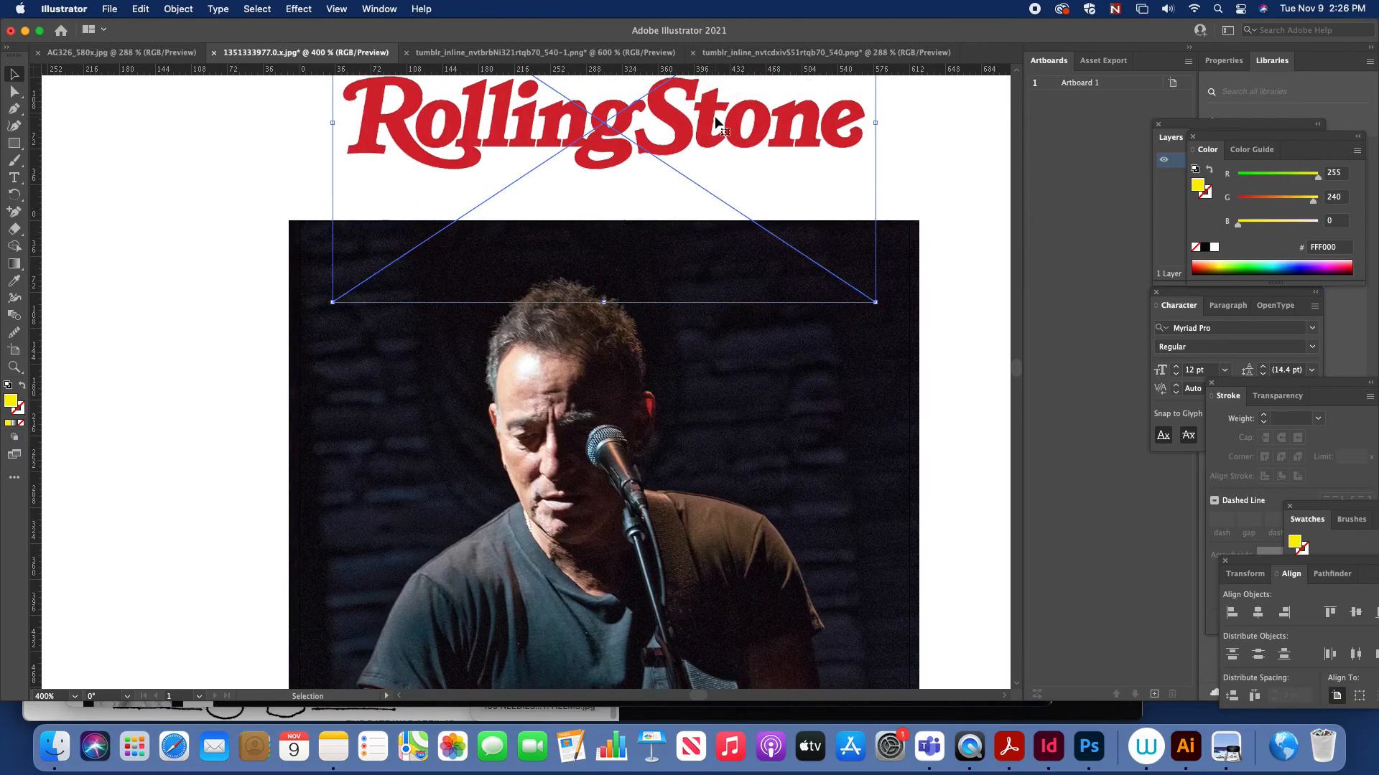
{"action": "left_click_drag", "start_coordinate": [708, 120], "coordinate": [710, 300]}
{"action": "left_click", "coordinate": [131, 309]}
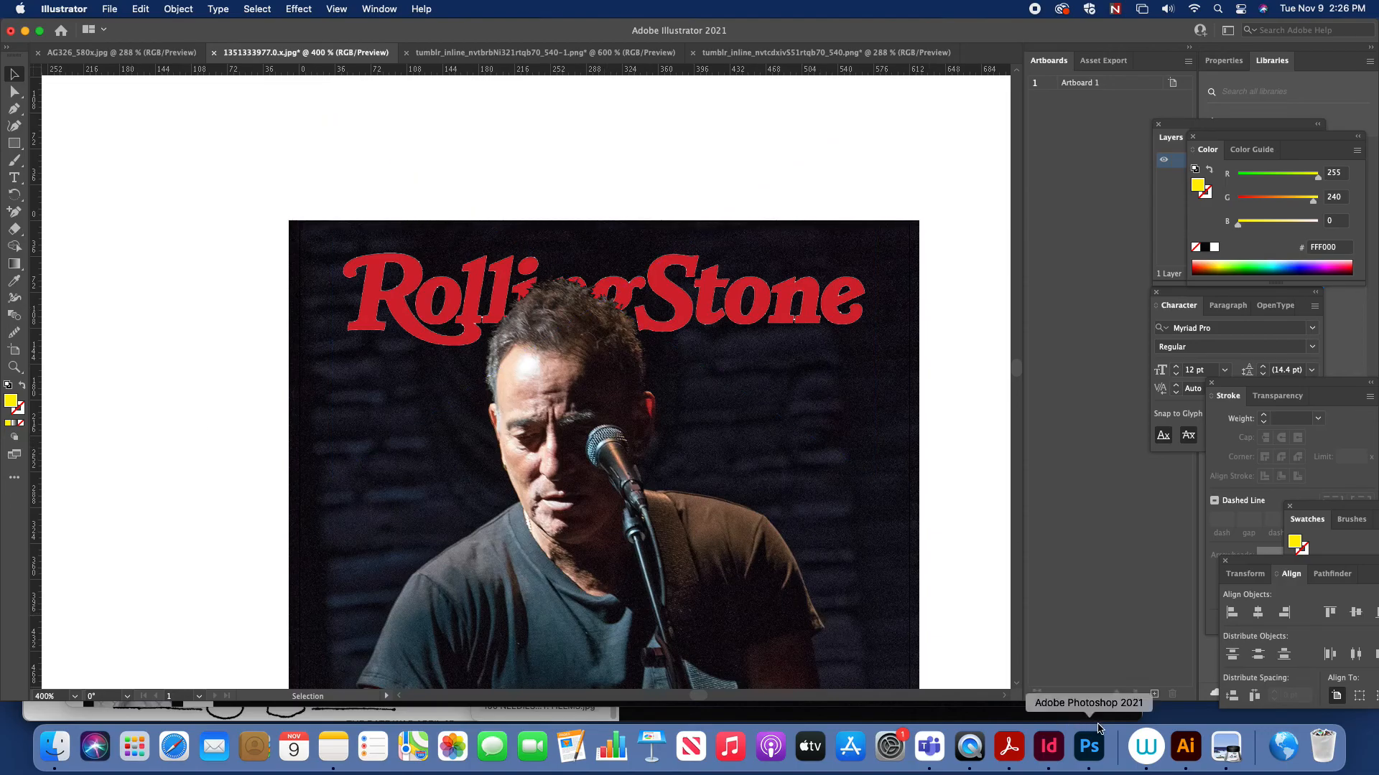
Switch to Photoshop and duplicate the singer's layer as Layer 1 copy.
{"action": "left_click", "coordinate": [1089, 748]}
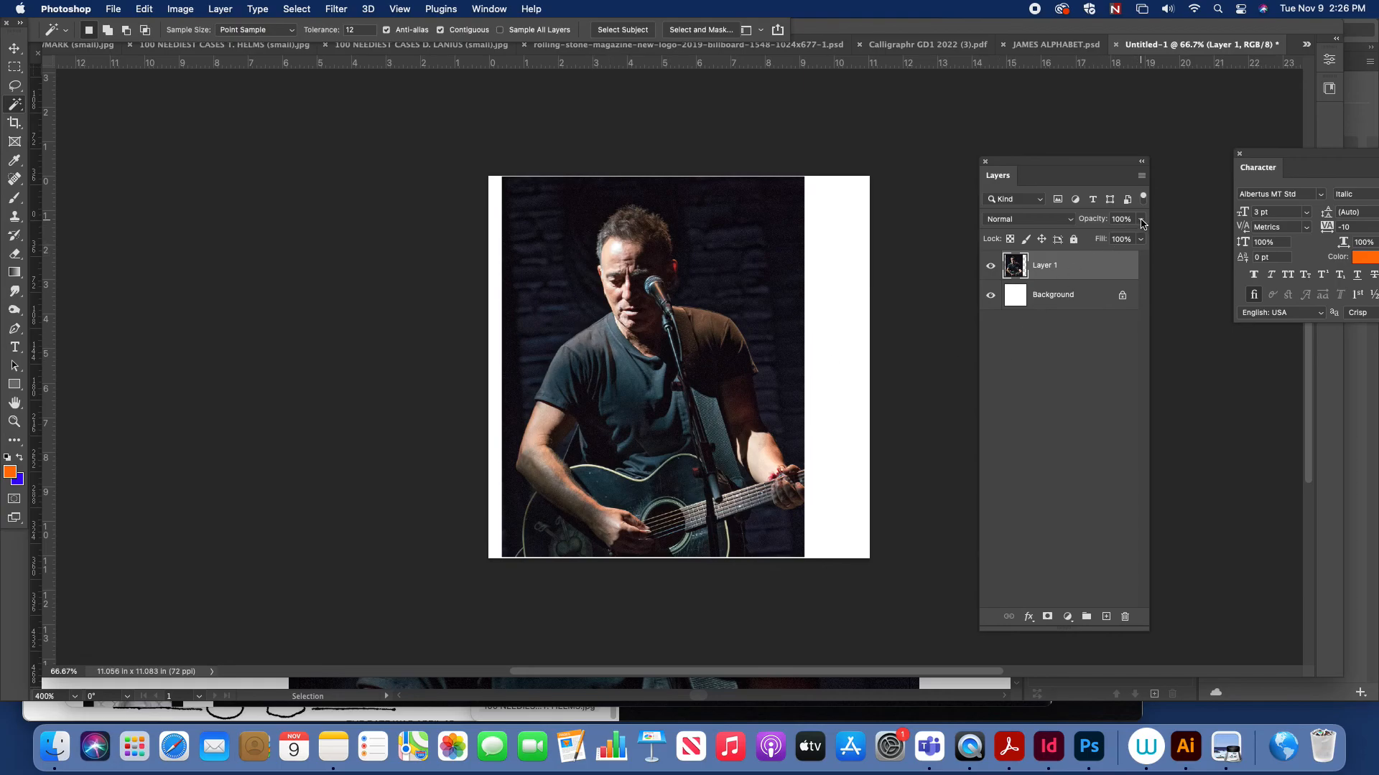
{"action": "left_click", "coordinate": [1142, 177]}
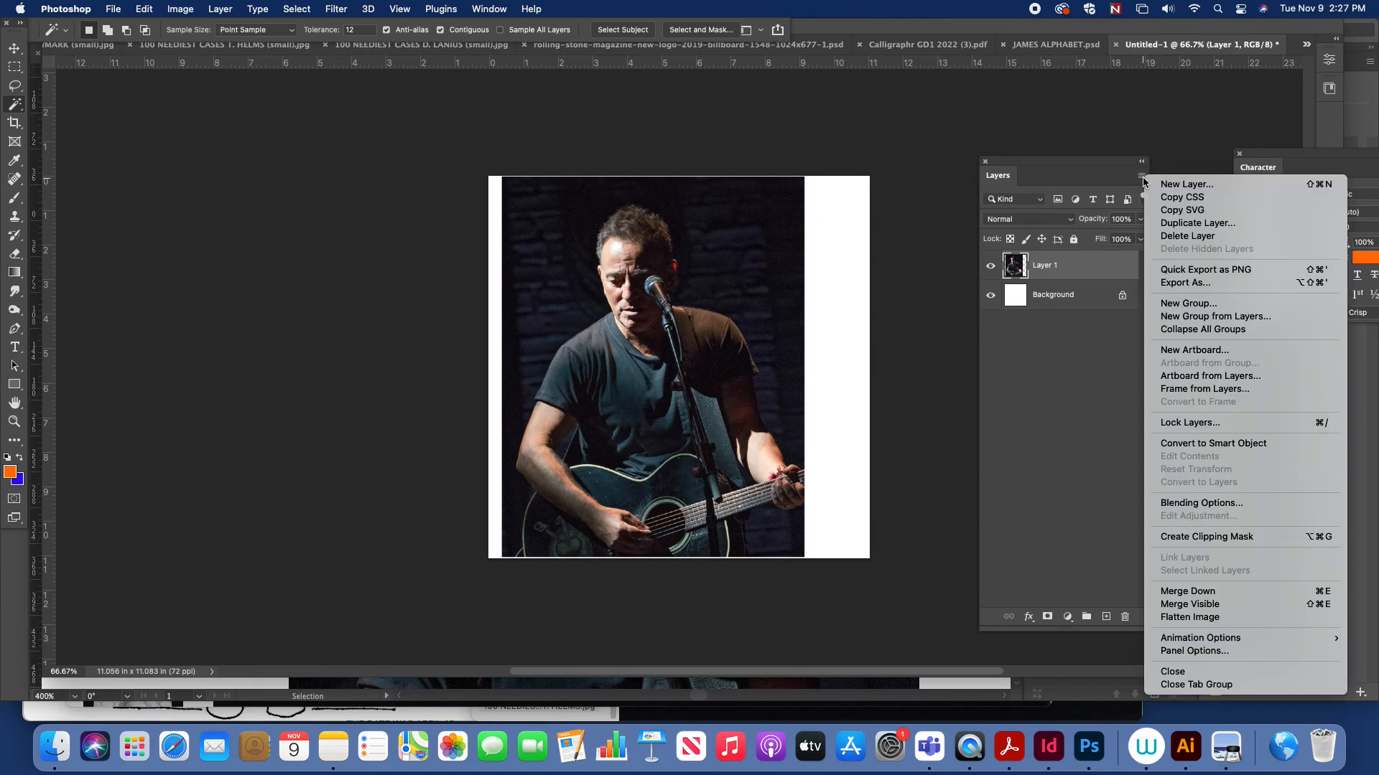
{"action": "left_click", "coordinate": [1183, 223]}
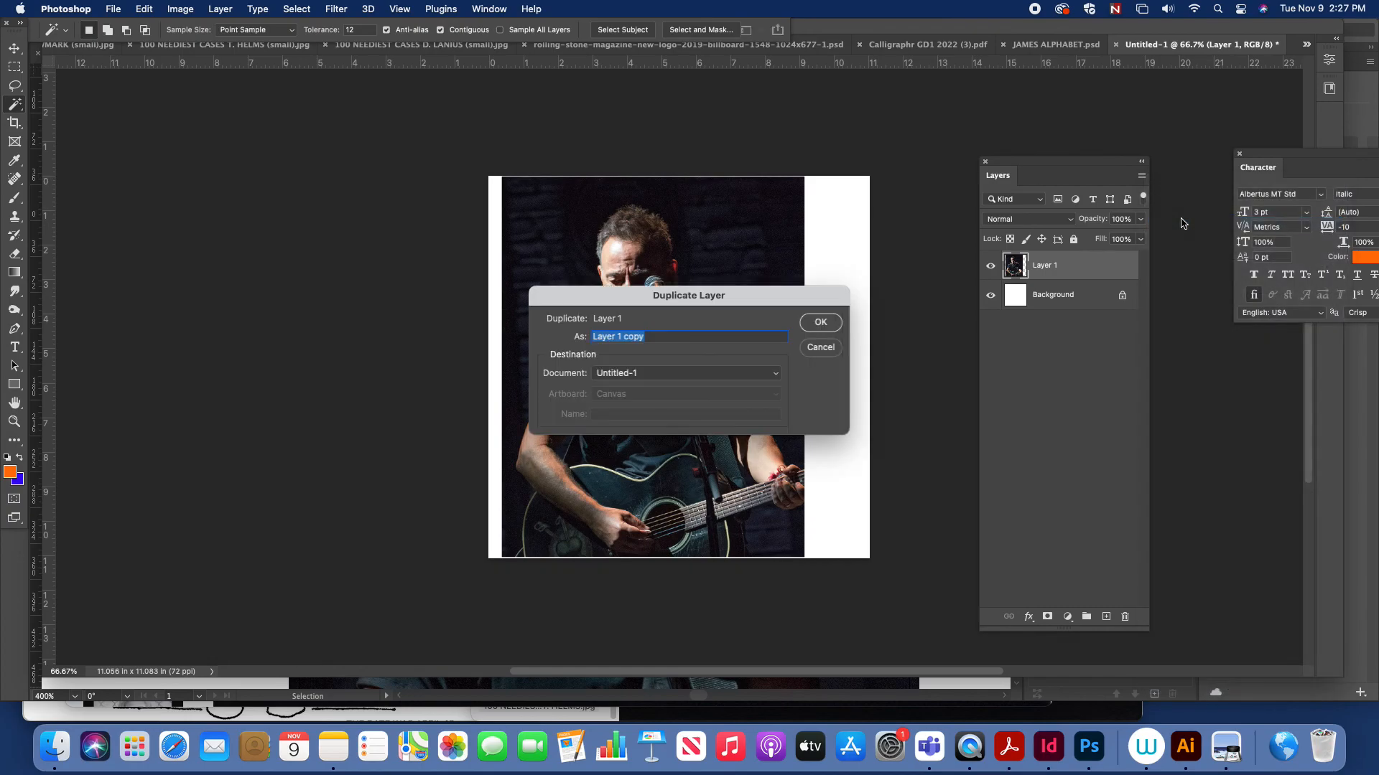
{"action": "left_click", "coordinate": [820, 325]}
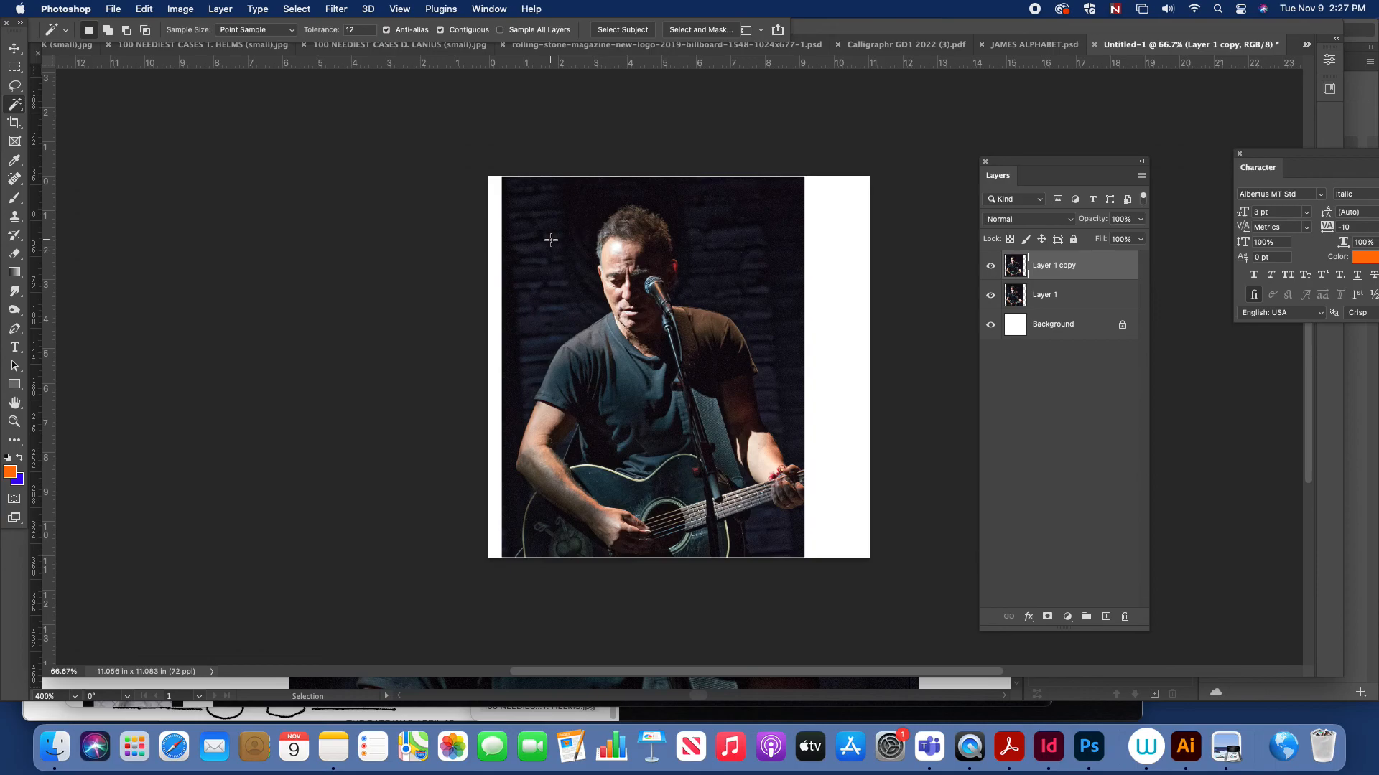
Select the singer on Layer 1 copy with the automatic Subject selection.
{"action": "left_click", "coordinate": [293, 10]}
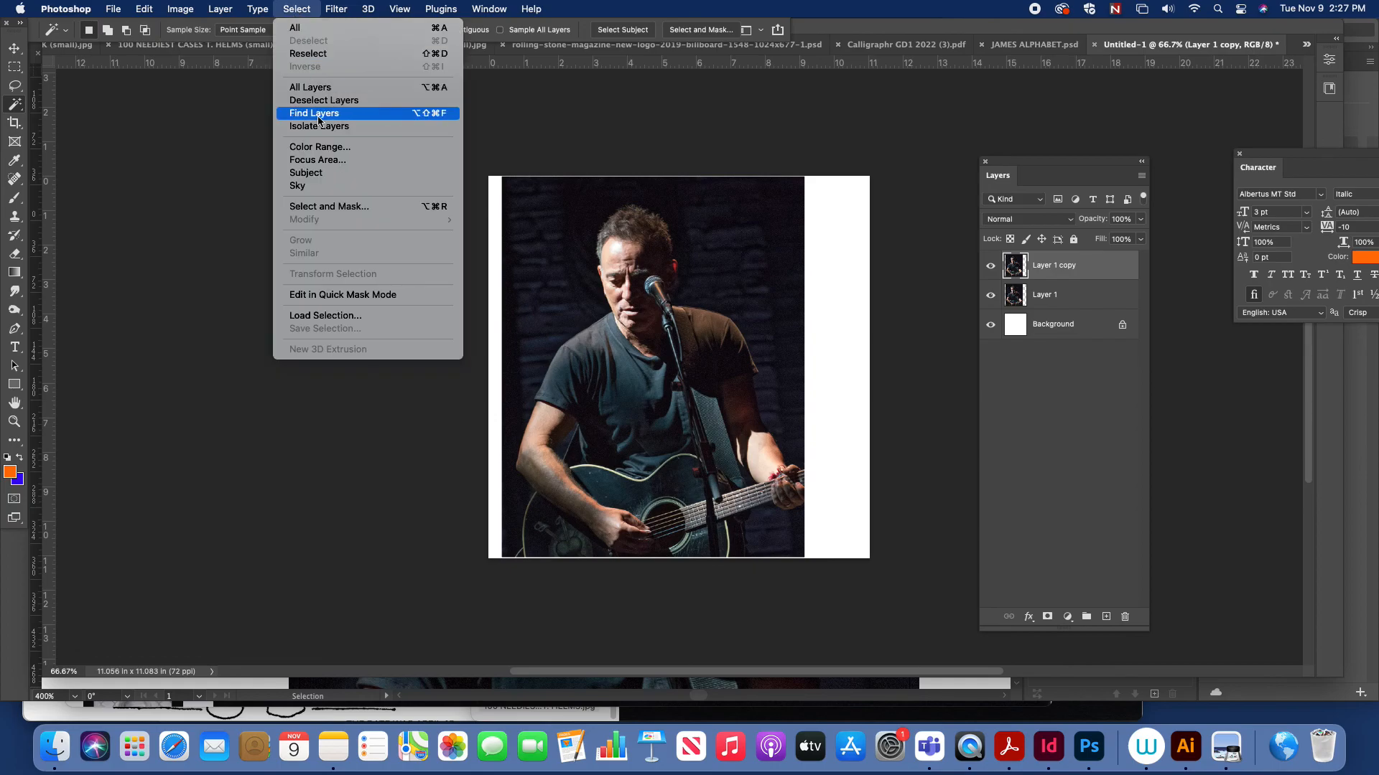
{"action": "left_click", "coordinate": [341, 180]}
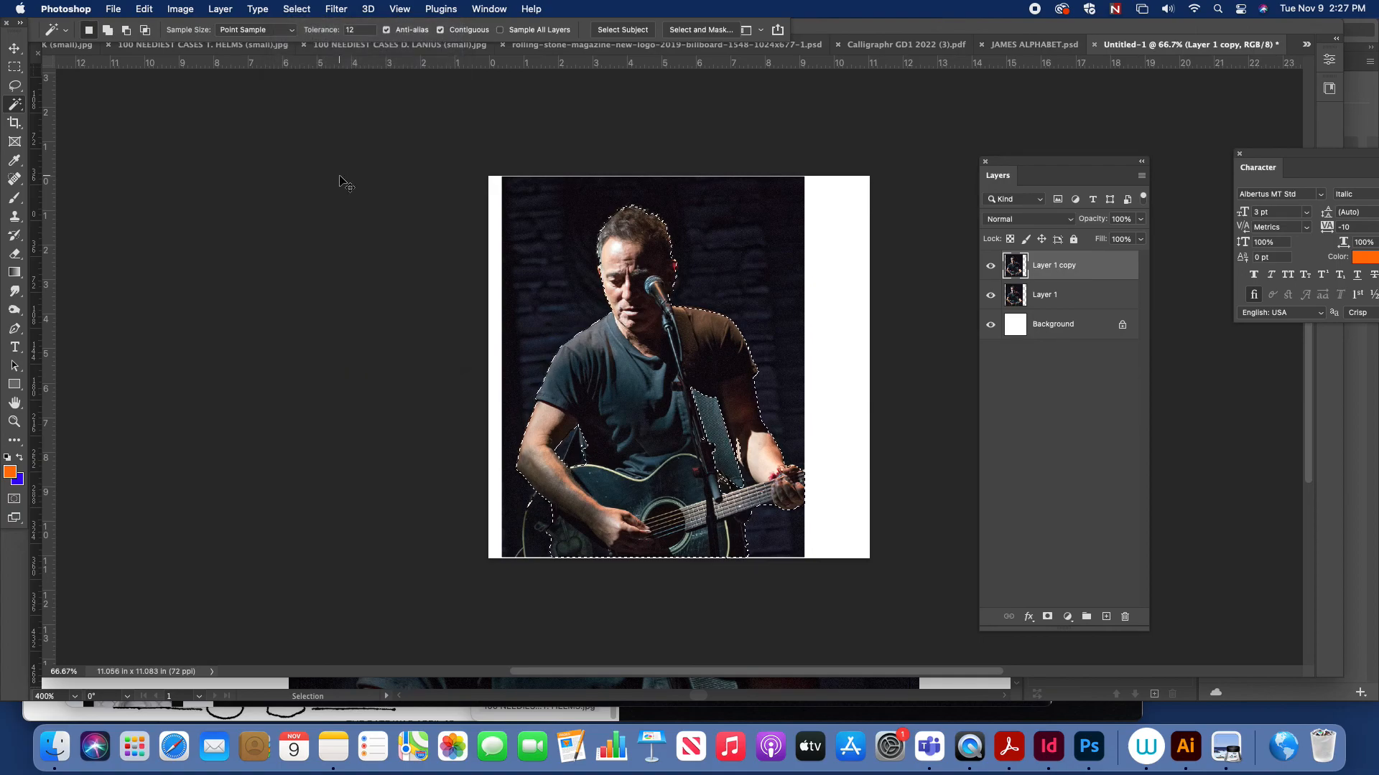
Refine the selection edge around the ear on the lit side and below the opposite ear with the Lasso tool.
{"action": "key", "text": "super+plus"}
{"action": "key", "text": "super+plus"}
{"action": "key", "text": "super+plus"}
{"action": "key", "text": "super+plus"}
{"action": "left_click_drag", "start_coordinate": [522, 132], "coordinate": [751, 773]}
{"action": "mouse_move", "coordinate": [626, 407]}
{"action": "left_mouse_down"}
{"action": "mouse_move", "coordinate": [592, 475]}
{"action": "mouse_move", "coordinate": [520, 438]}
{"action": "mouse_move", "coordinate": [613, 395]}
{"action": "left_mouse_up"}
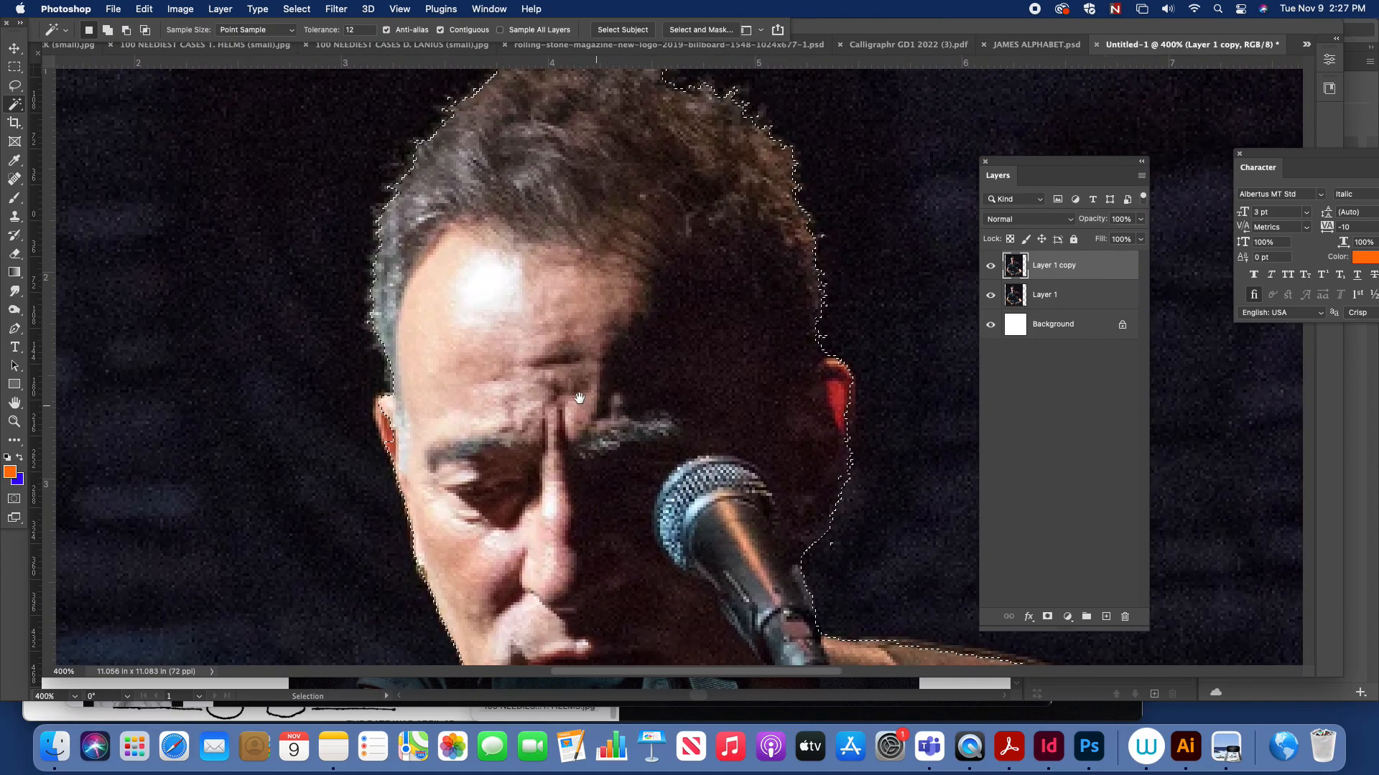
{"action": "left_click", "coordinate": [16, 87]}
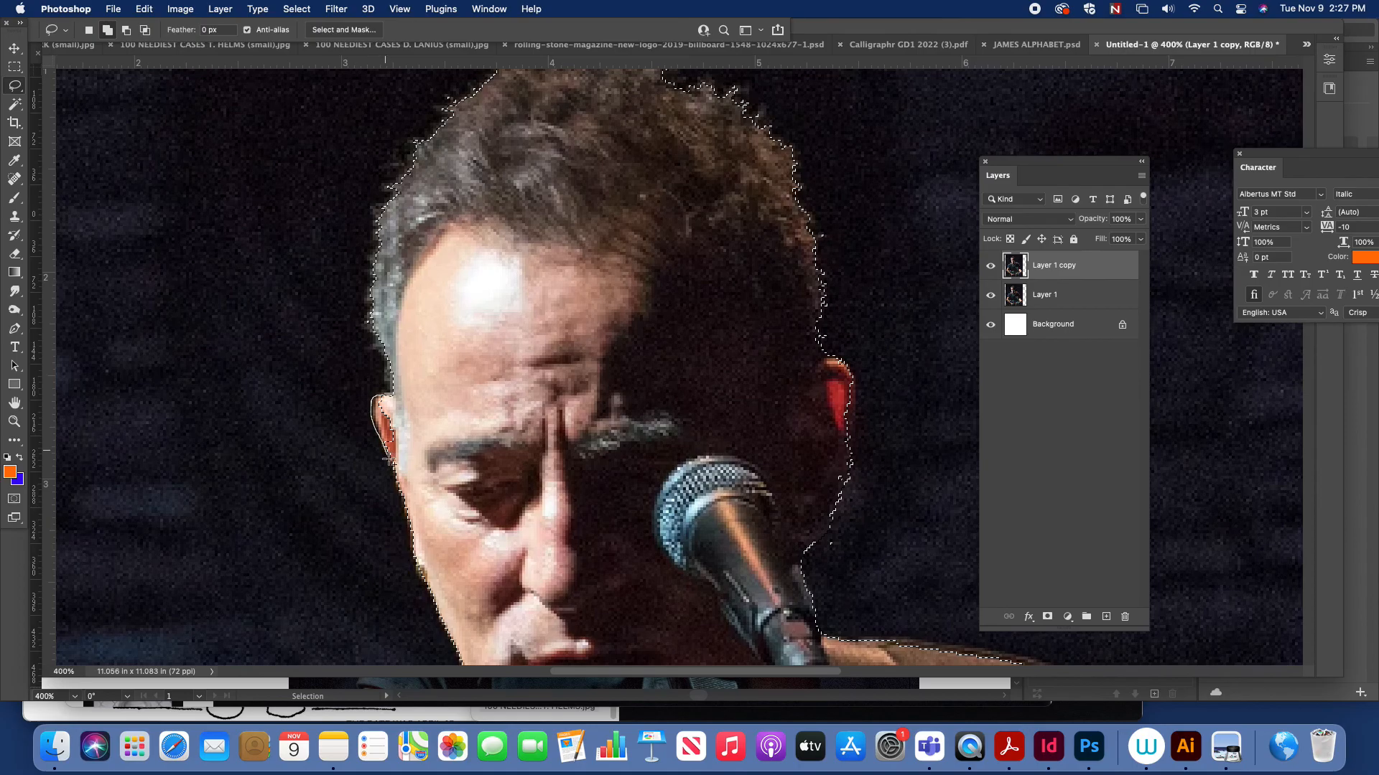
{"action": "left_click_drag", "start_coordinate": [421, 491], "coordinate": [407, 412]}
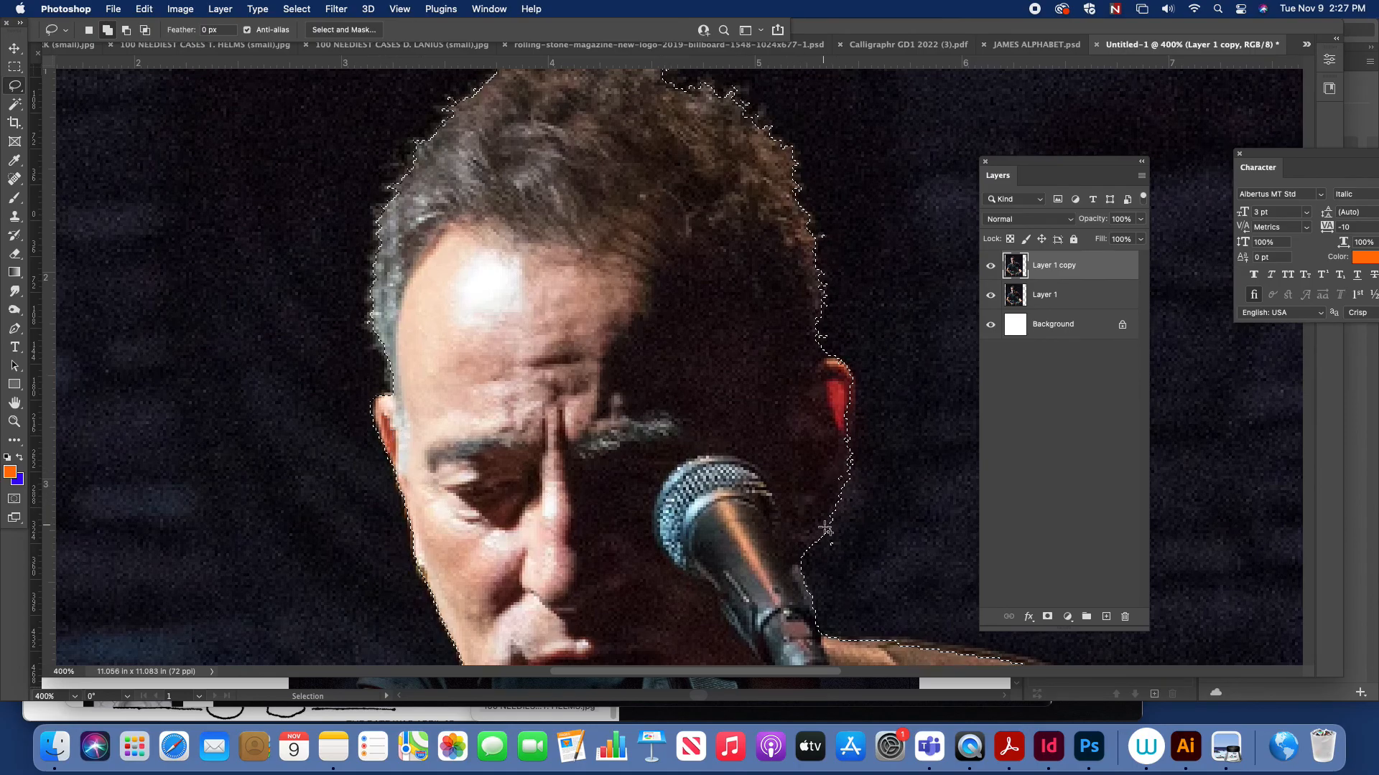
{"action": "mouse_move", "coordinate": [828, 530]}
{"action": "left_mouse_down"}
{"action": "mouse_move", "coordinate": [849, 449]}
{"action": "mouse_move", "coordinate": [836, 364]}
{"action": "mouse_move", "coordinate": [808, 520]}
{"action": "mouse_move", "coordinate": [826, 529]}
{"action": "left_mouse_up"}
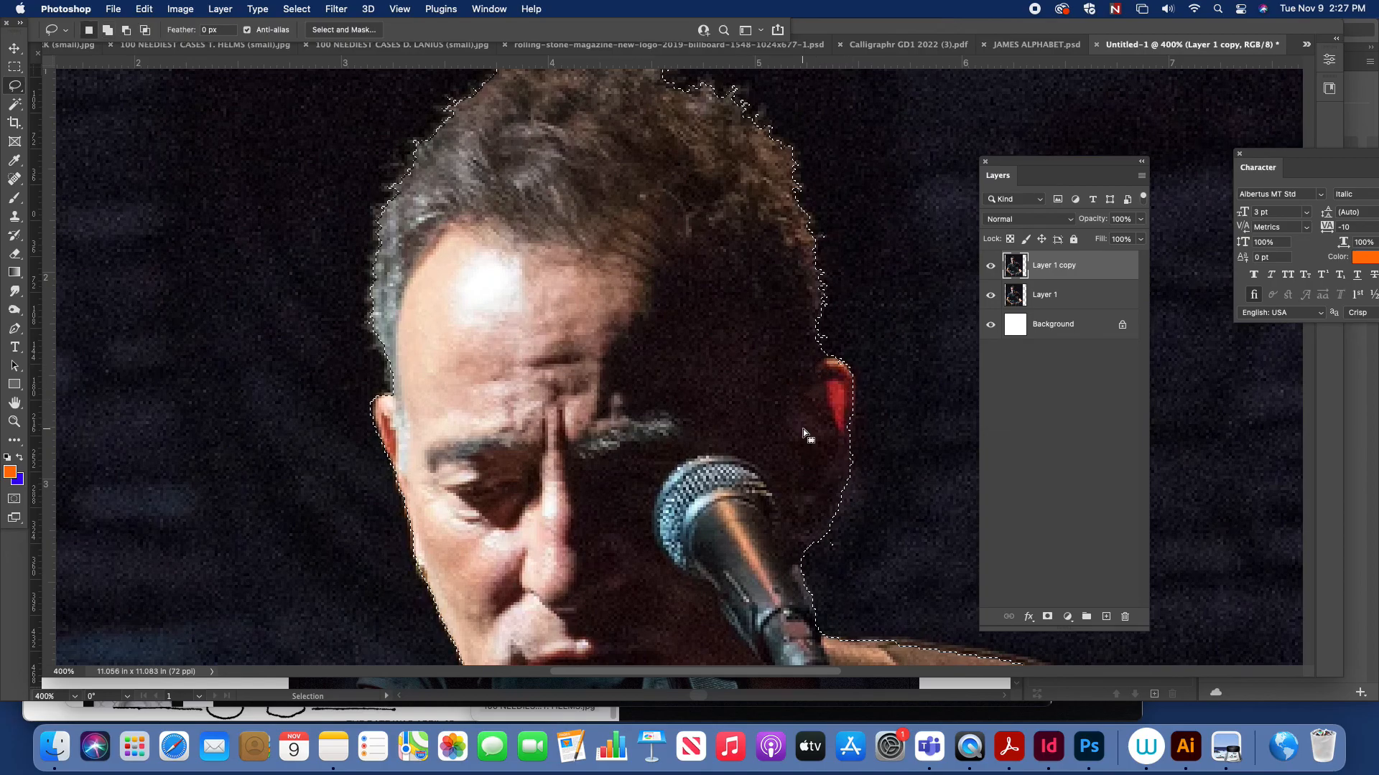
{"action": "scroll", "coordinate": [781, 474], "scroll_direction": "left", "scroll_amount": 2}
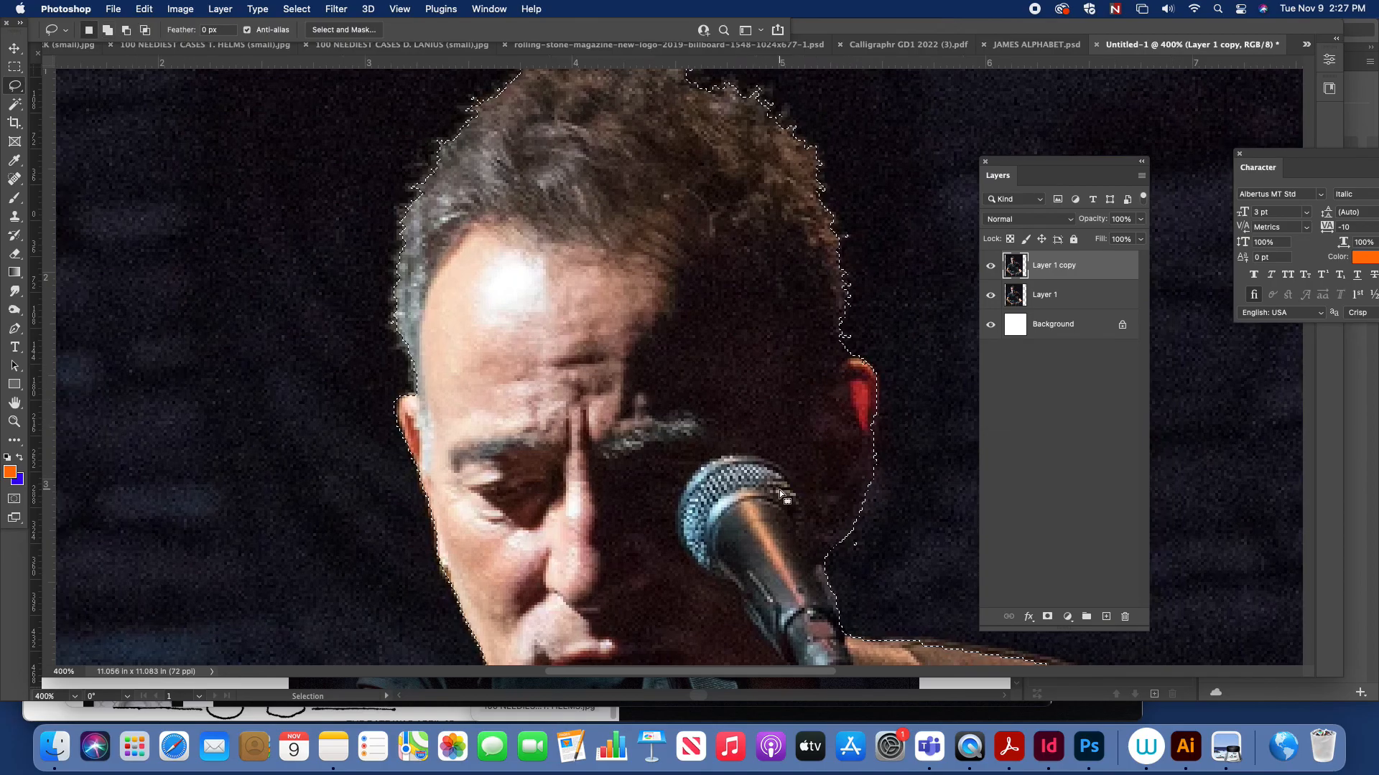
Copy the selected singer from Layer 1 copy and paste the cutout onto a new layer.
{"action": "key", "text": "super+0"}
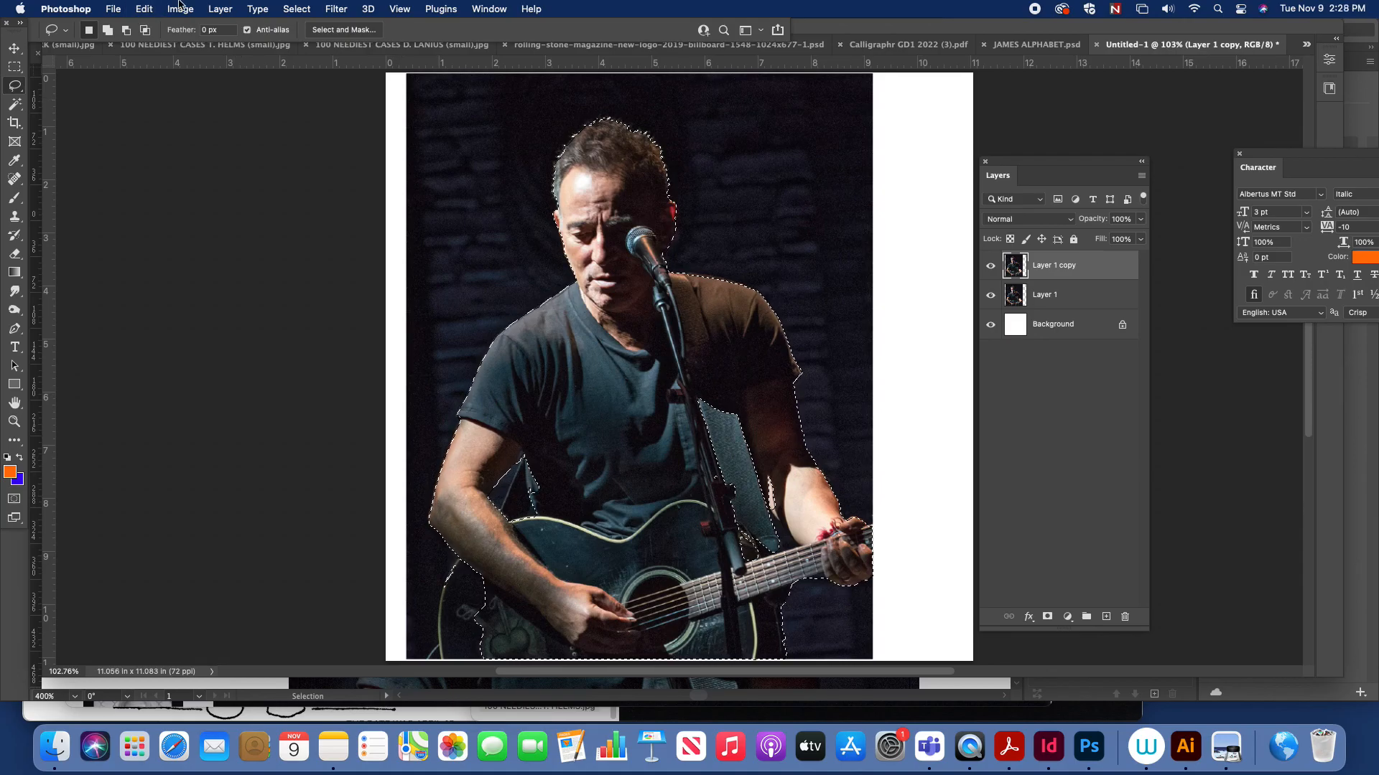
{"action": "left_click", "coordinate": [136, 13]}
{"action": "left_click", "coordinate": [144, 8]}
{"action": "left_click", "coordinate": [144, 9]}
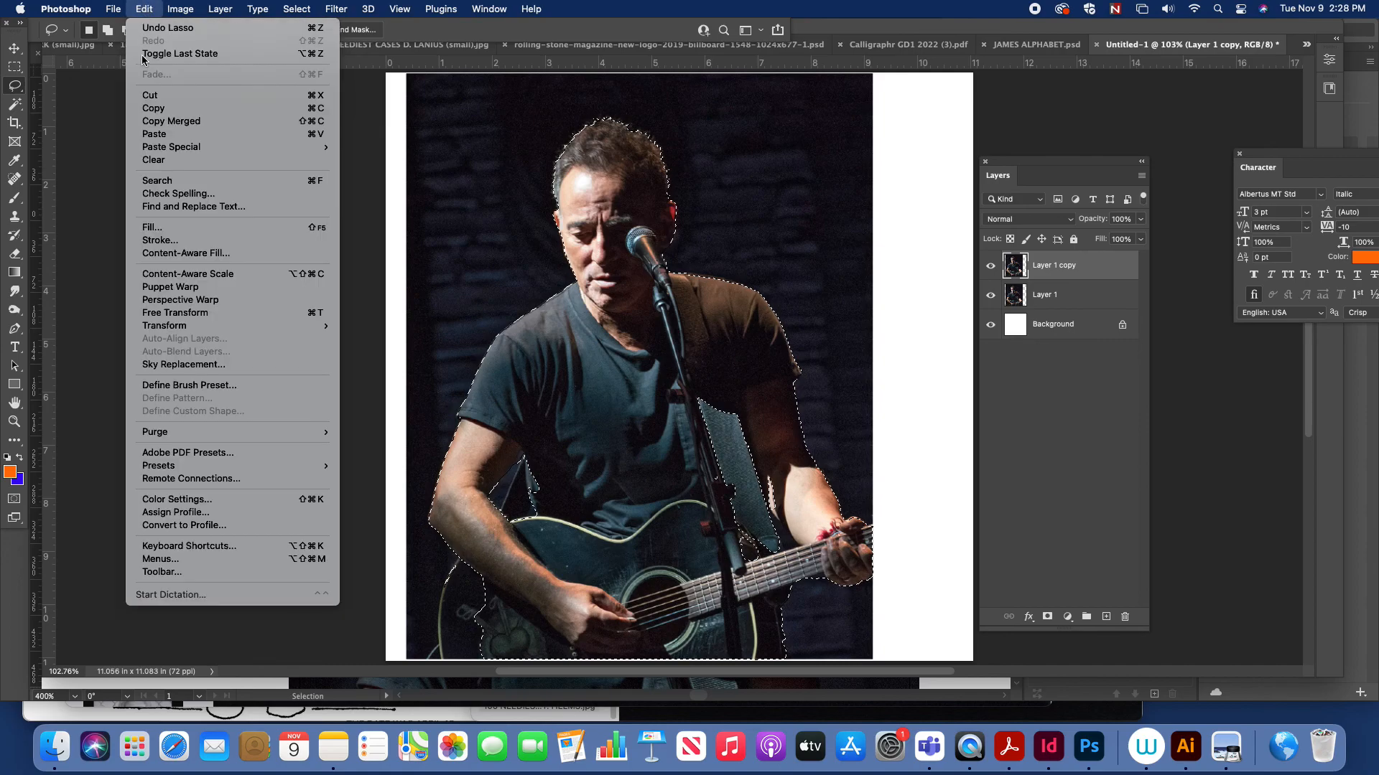
{"action": "left_click", "coordinate": [152, 135]}
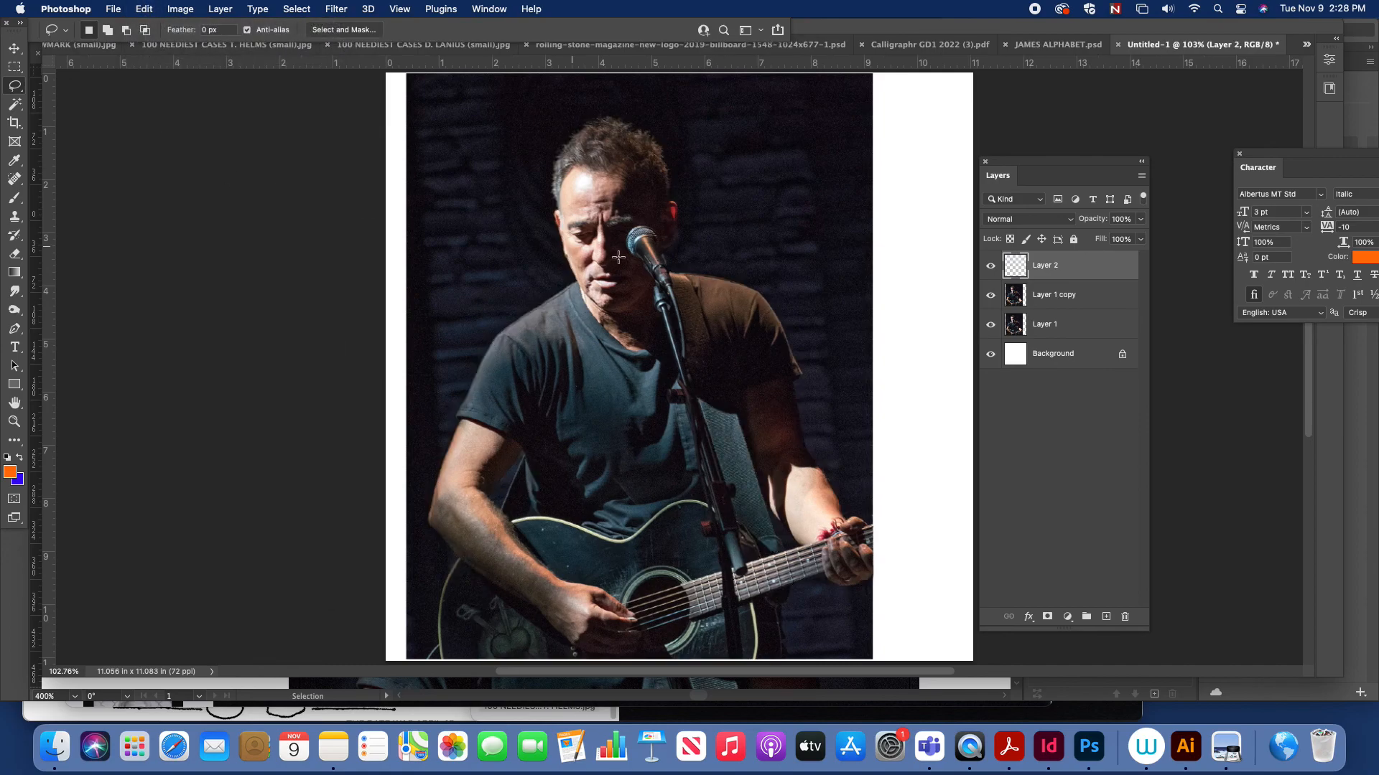
Hide Layer 1 copy, Layer 1 and the Background, leaving only the singer cutout on Layer 2 visible over transparency.
{"action": "left_click", "coordinate": [991, 354]}
{"action": "left_click", "coordinate": [991, 354]}
{"action": "left_click", "coordinate": [991, 295]}
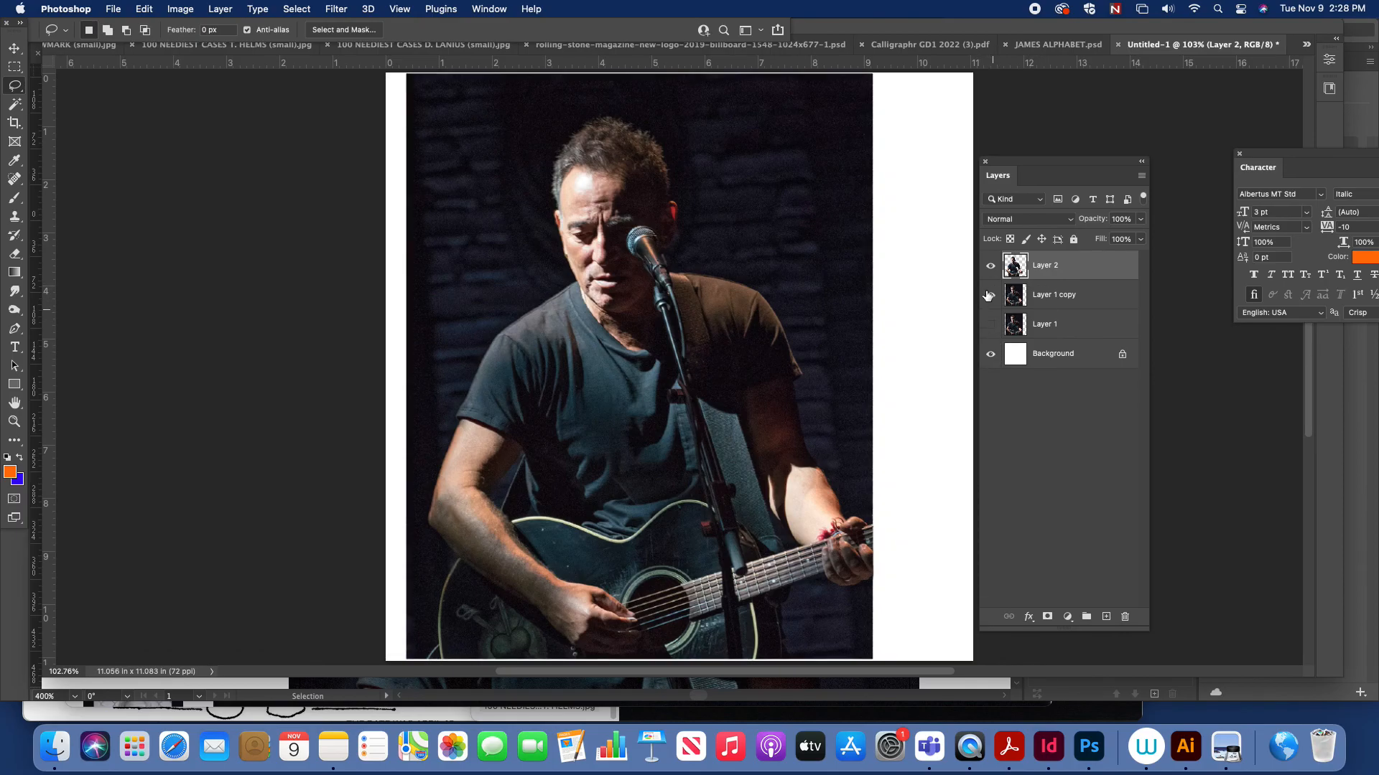
{"action": "left_click", "coordinate": [991, 325]}
{"action": "left_click", "coordinate": [989, 356]}
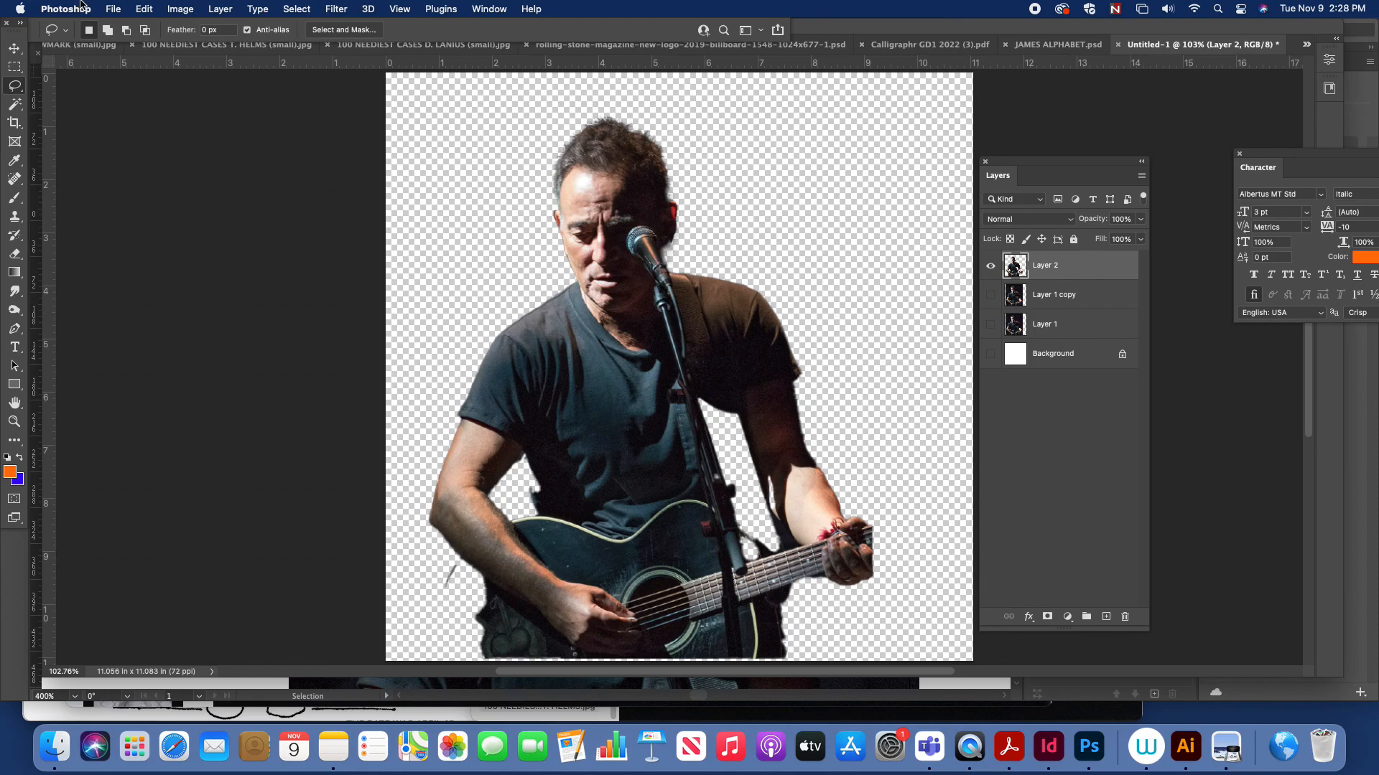
Save the document on the computer's Desktop in Photoshop format as BRUCE.psd.
{"action": "left_click", "coordinate": [111, 7]}
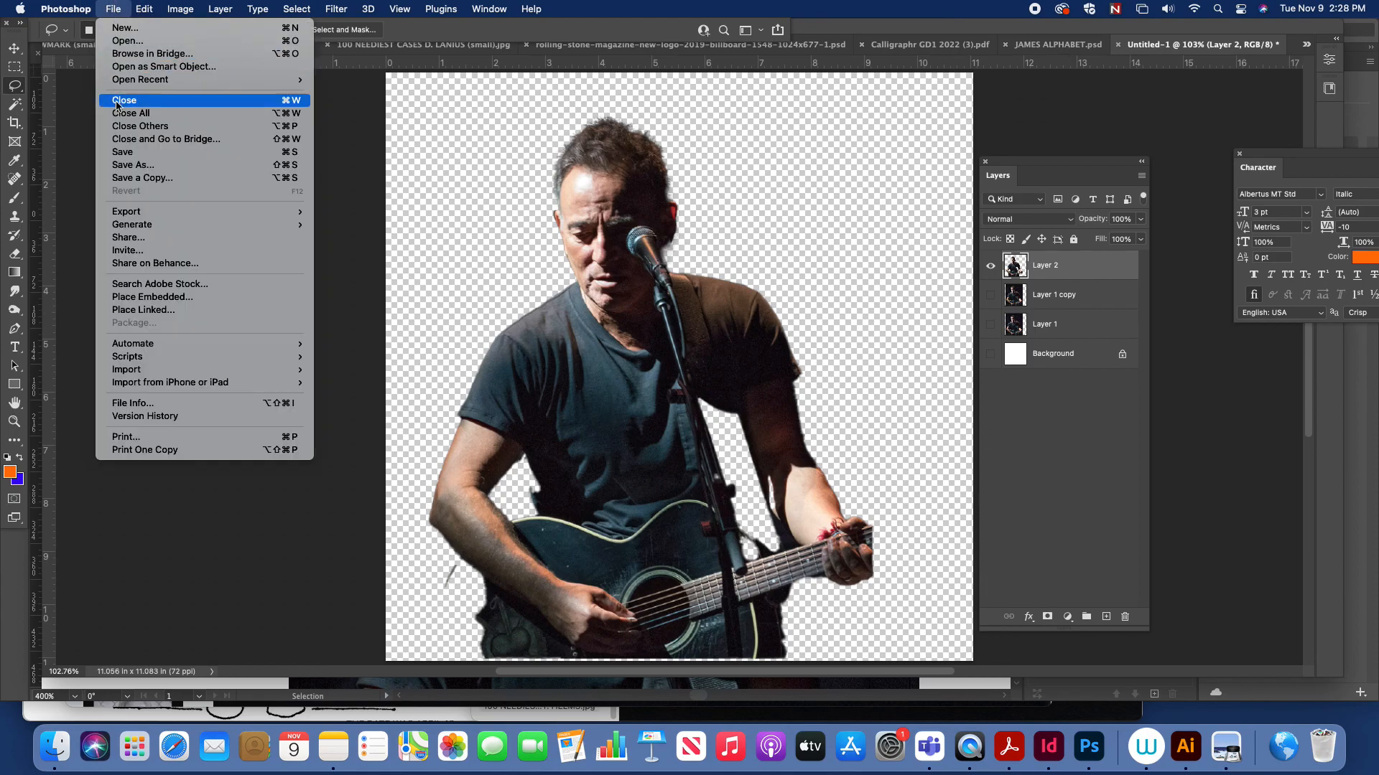
{"action": "left_click", "coordinate": [119, 166]}
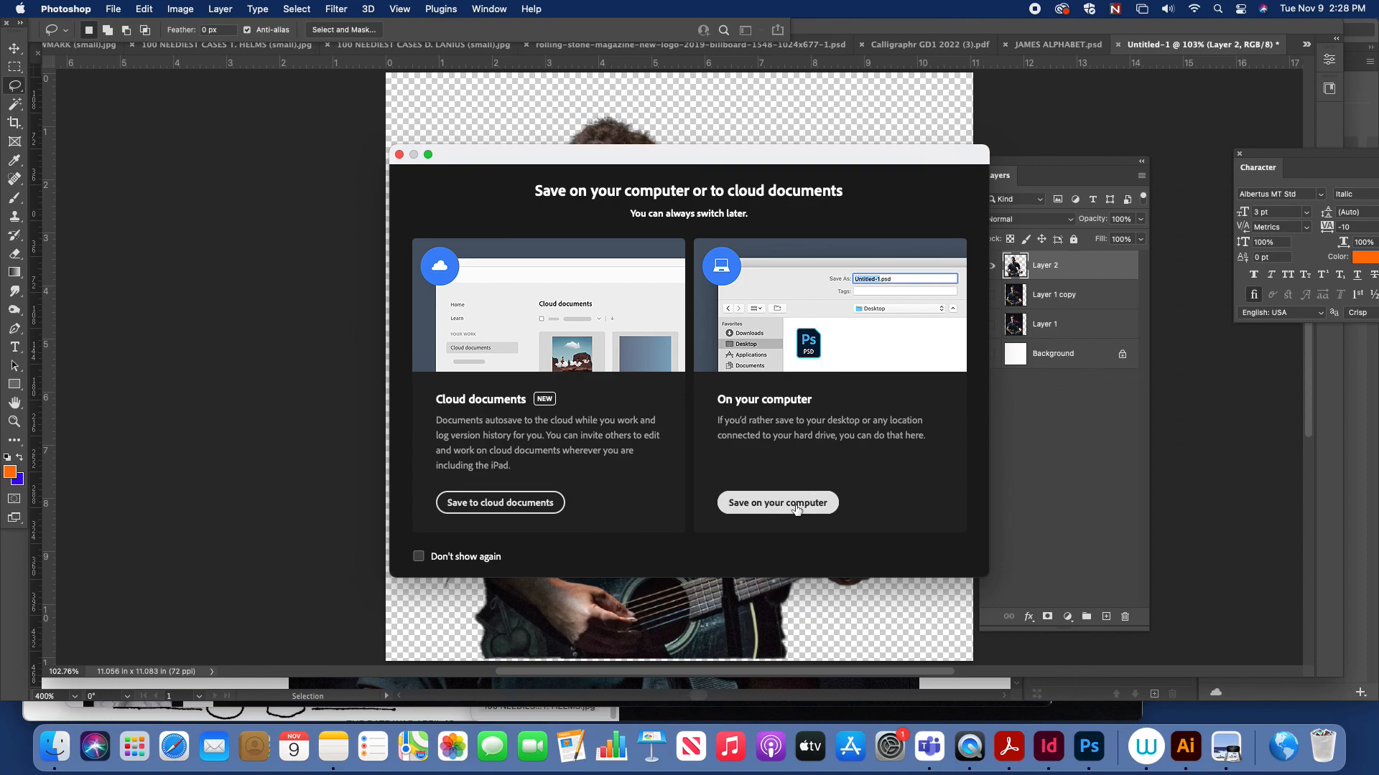
{"action": "left_click", "coordinate": [777, 502]}
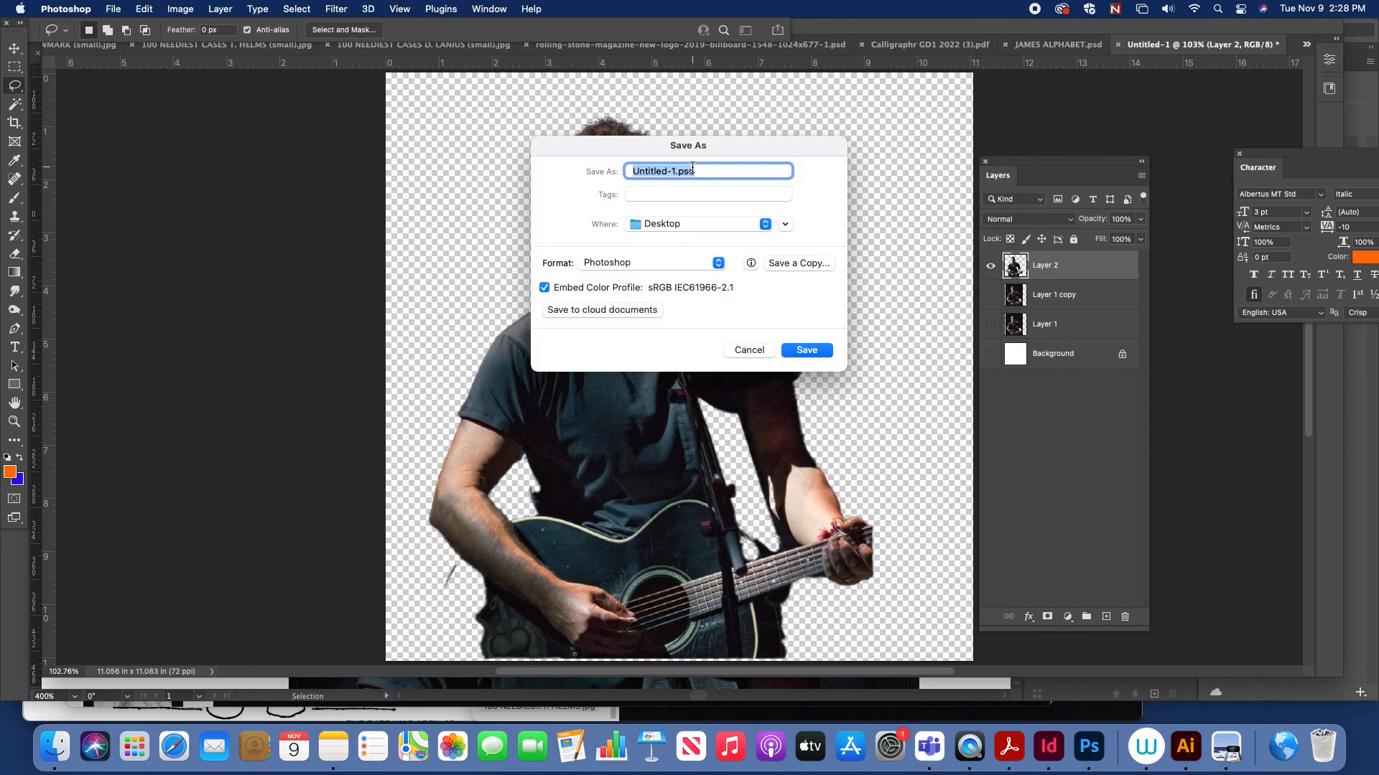
{"action": "type", "text": "BR"}
{"action": "left_click", "coordinate": [809, 355]}
{"action": "left_click", "coordinate": [861, 323]}
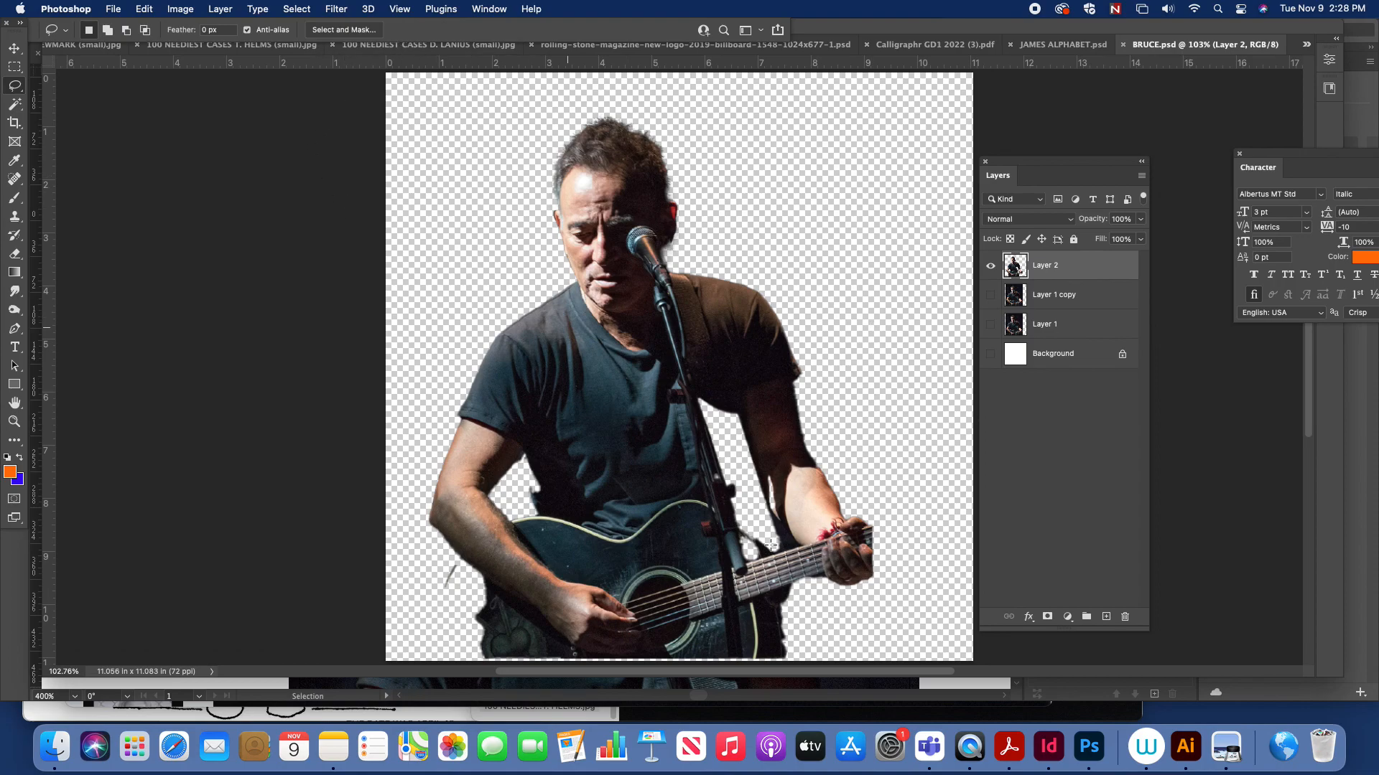
Switch to Illustrator and move the clipped head off the cover onto the empty canvas beside it.
{"action": "left_click", "coordinate": [1189, 750]}
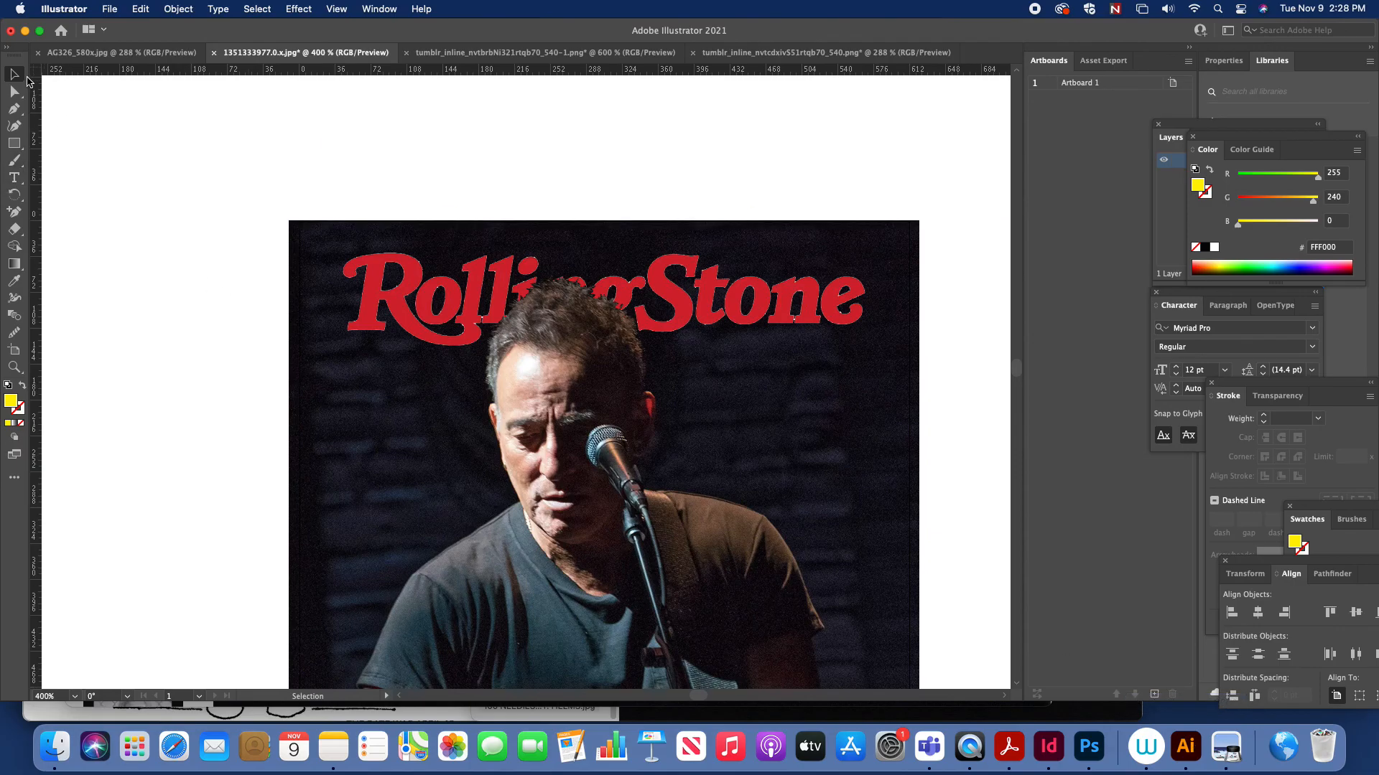
{"action": "left_click", "coordinate": [603, 384]}
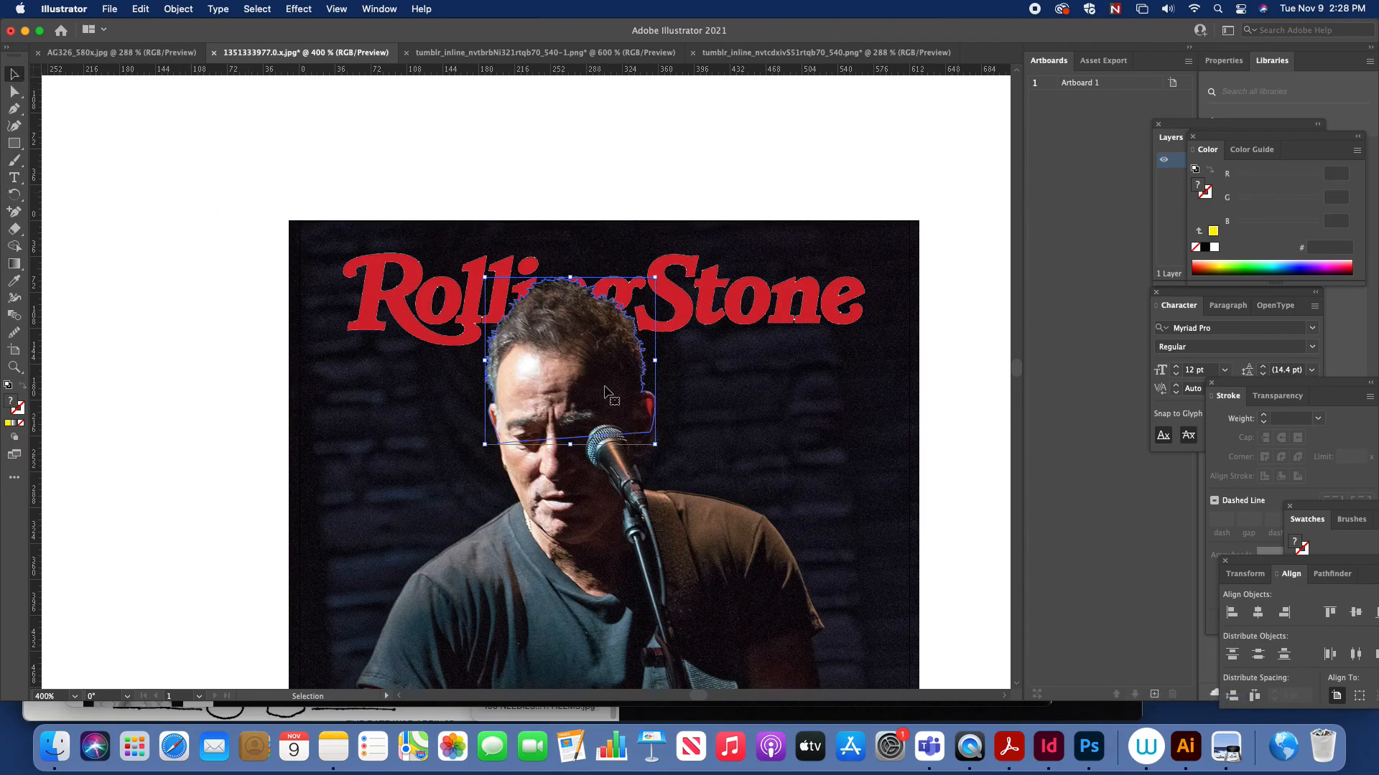
{"action": "left_click_drag", "start_coordinate": [598, 389], "coordinate": [131, 223]}
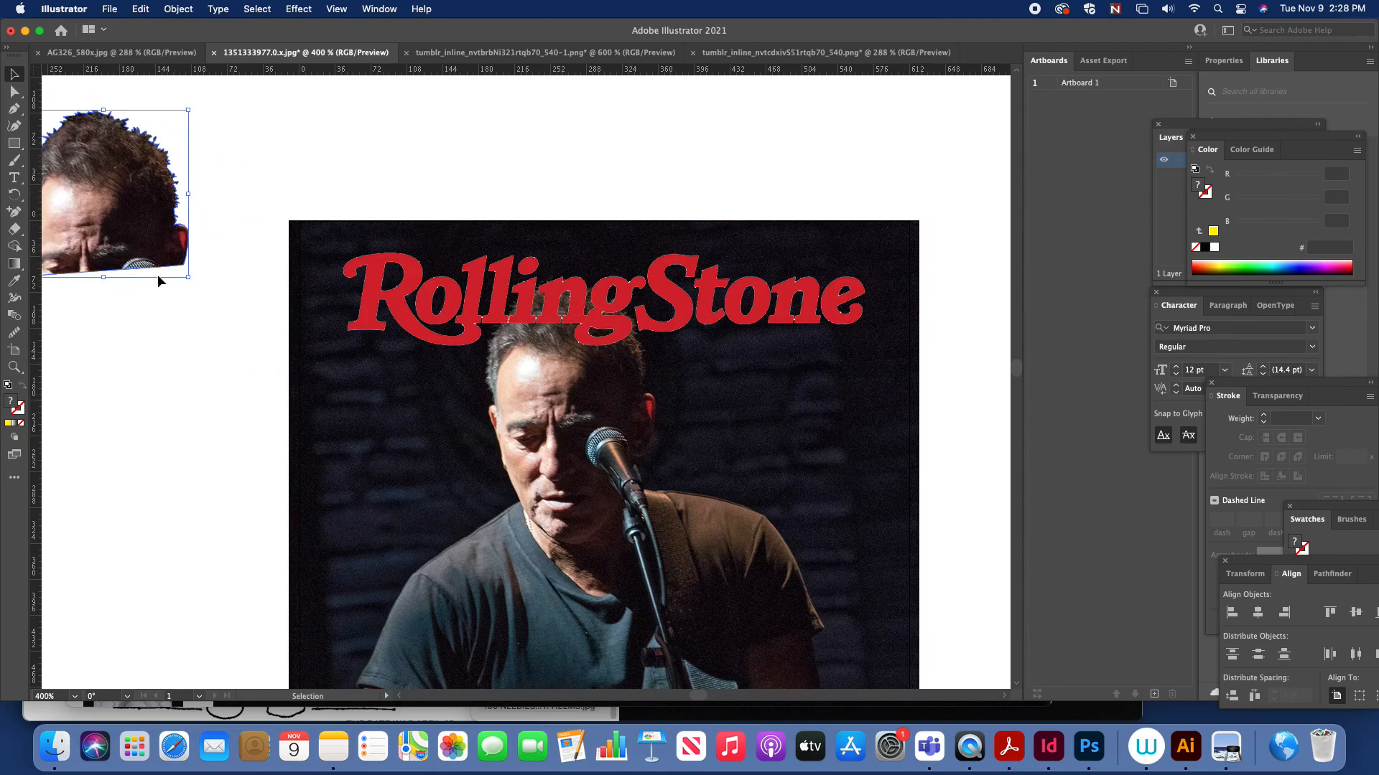
Place BRUCE.psd from the Desktop onto the cover as a linked image.
{"action": "left_click", "coordinate": [110, 9]}
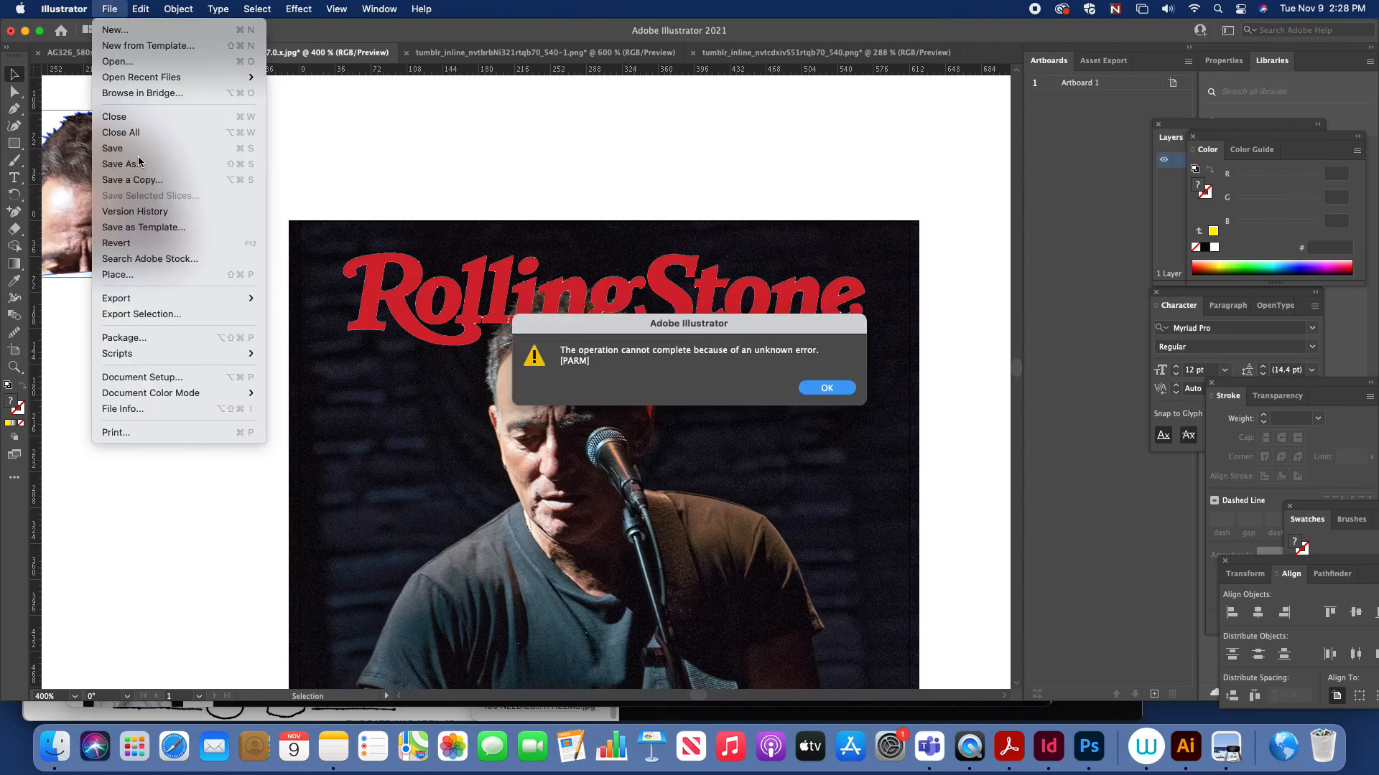
{"action": "left_click", "coordinate": [826, 388]}
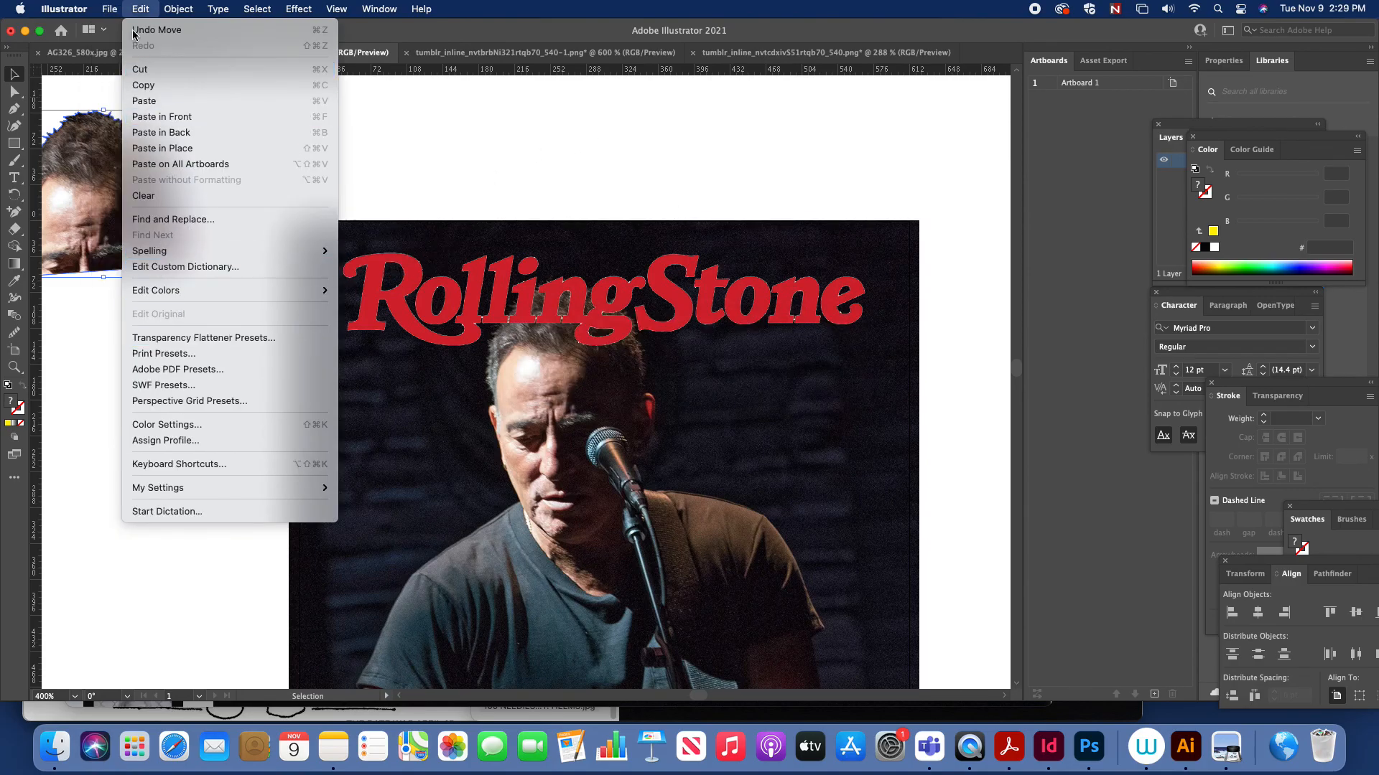
{"action": "mouse_move", "coordinate": [109, 9]}
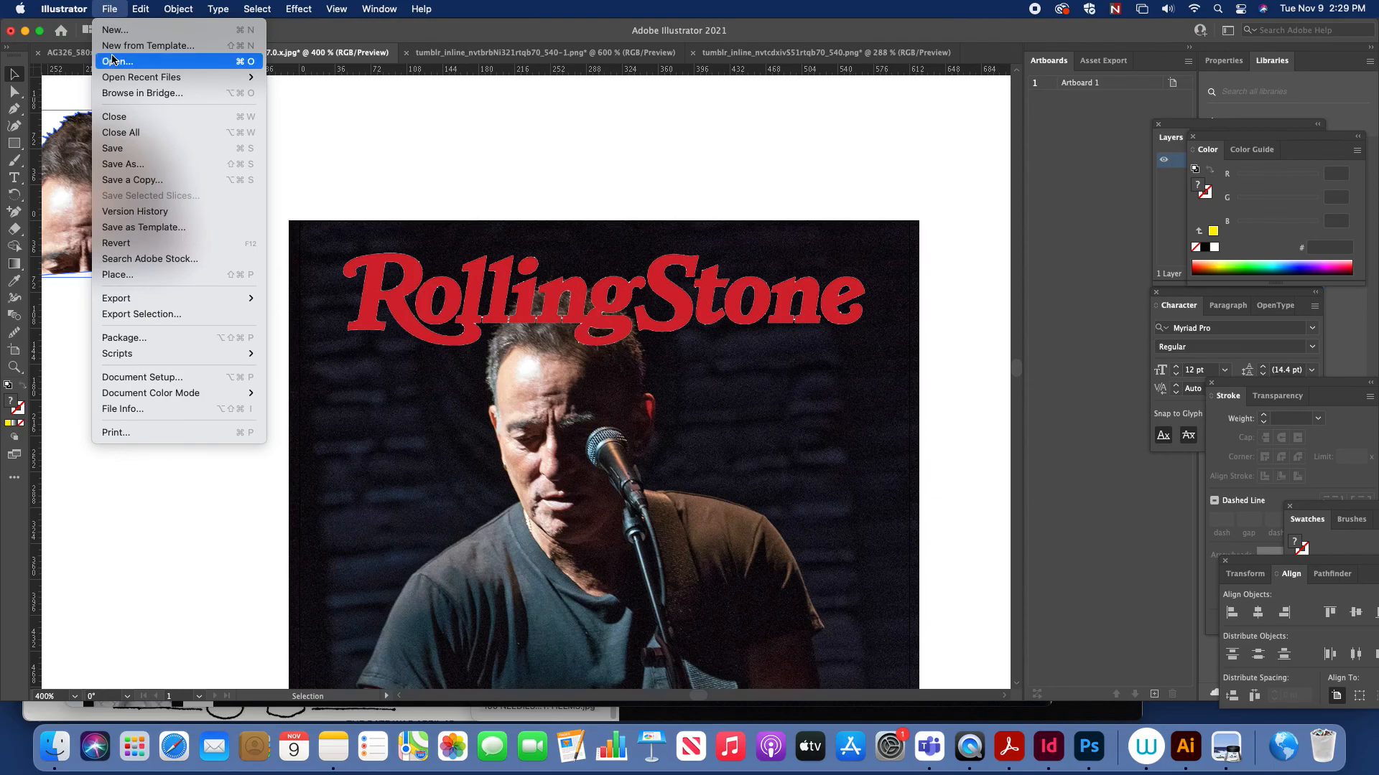
{"action": "left_click", "coordinate": [119, 276]}
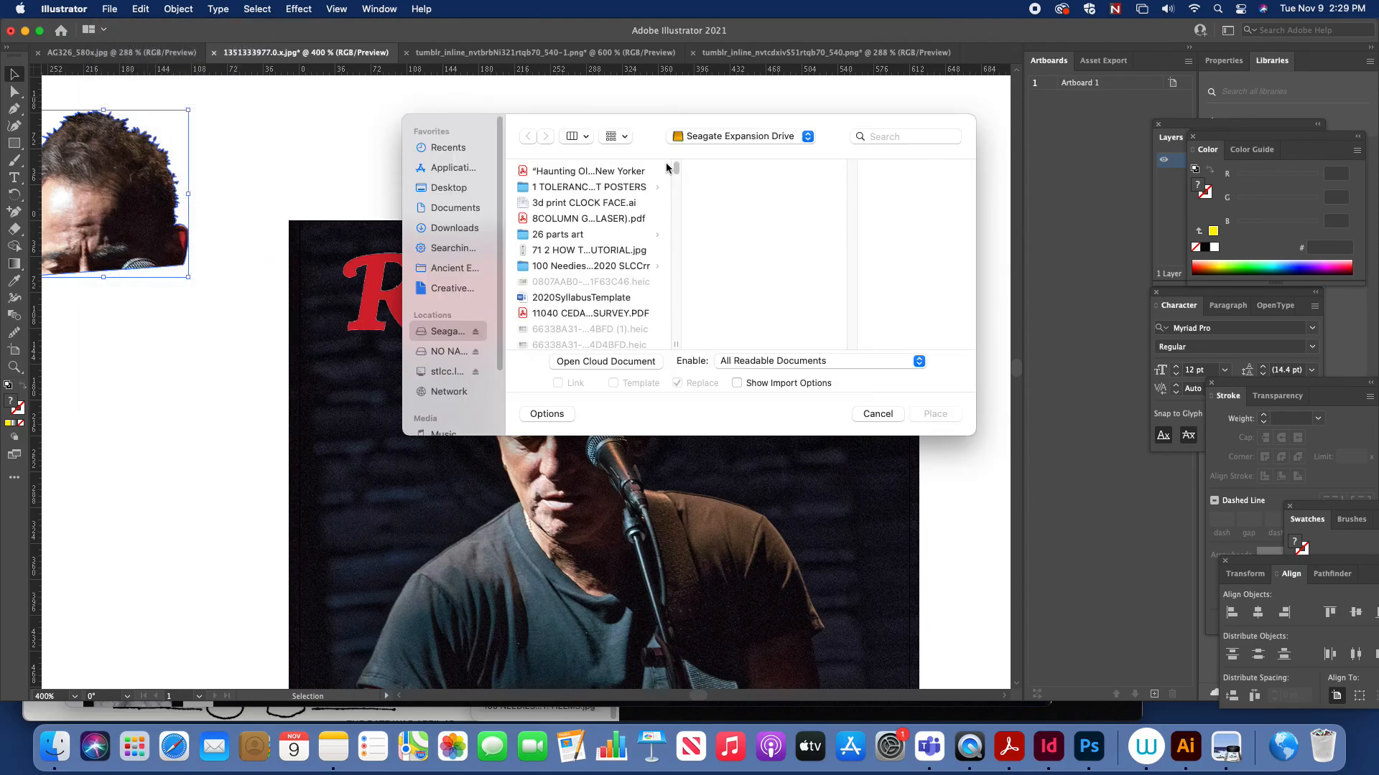
{"action": "left_click", "coordinate": [456, 191]}
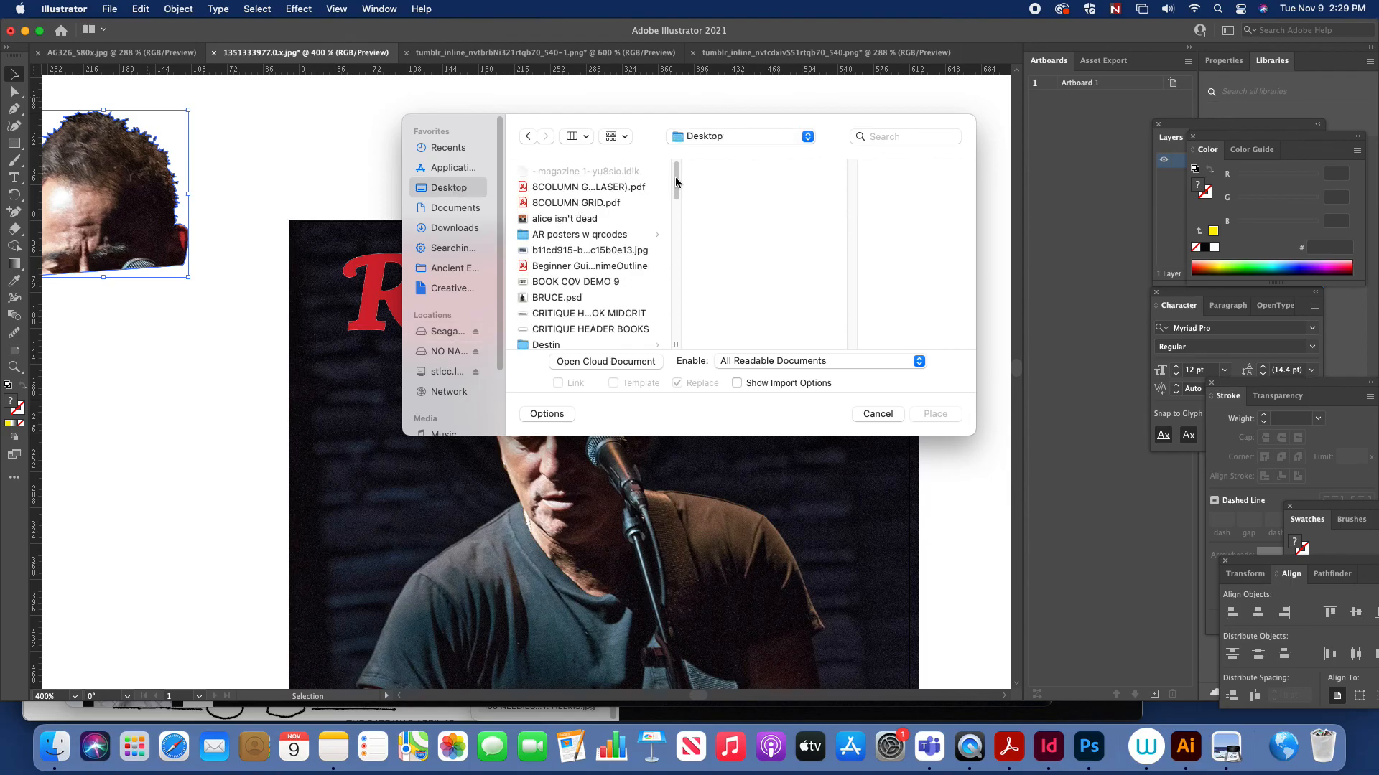
{"action": "left_click", "coordinate": [561, 300]}
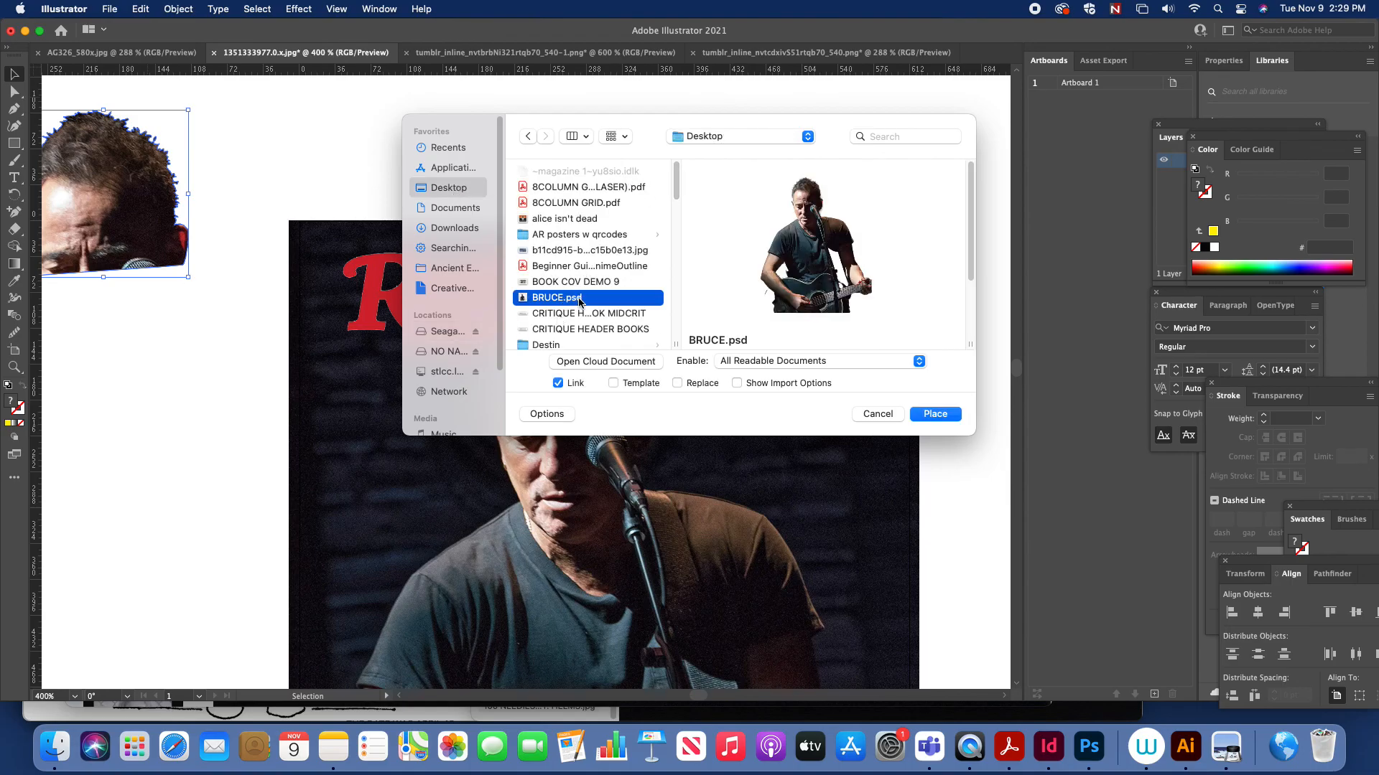
{"action": "left_click", "coordinate": [935, 414]}
{"action": "left_click", "coordinate": [556, 419]}
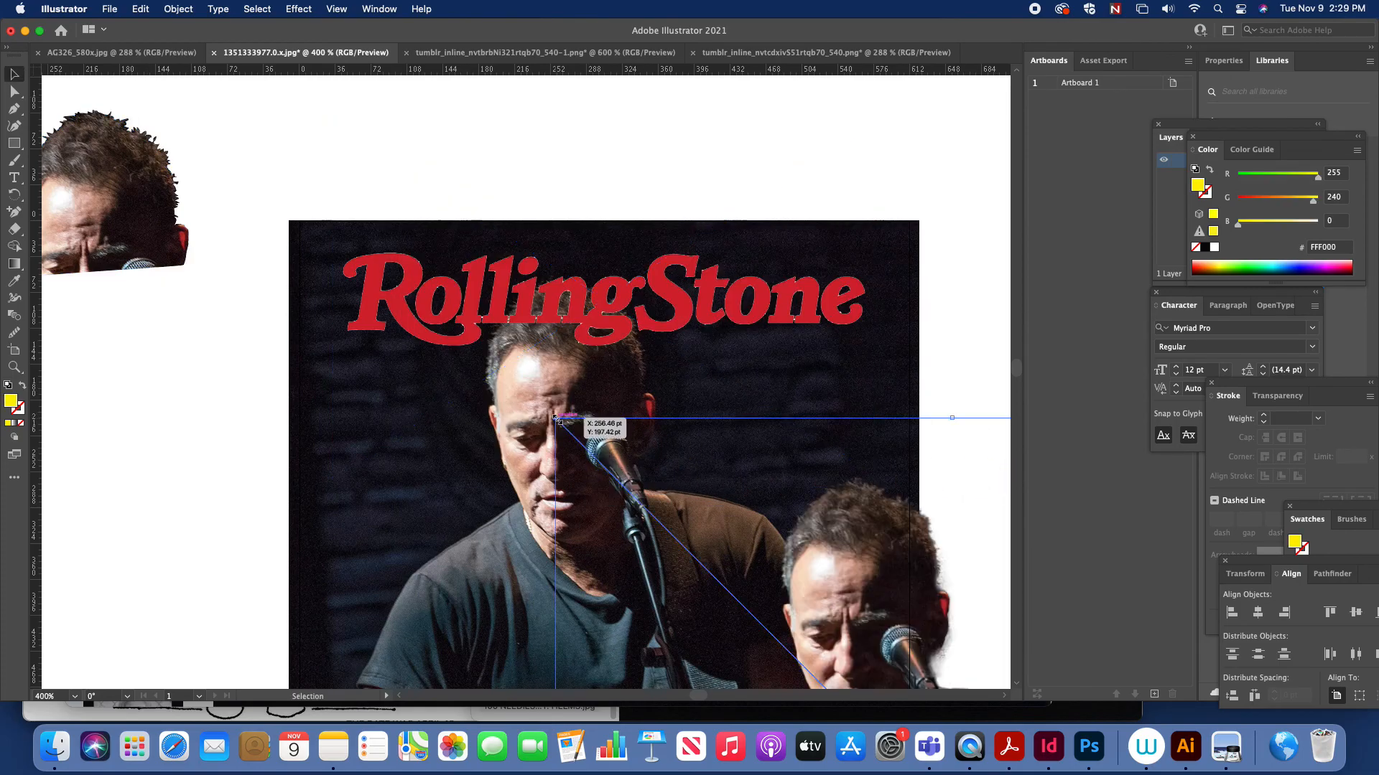
Align the placed cutout exactly over the singer in the photo, covering part of the Rolling Stone logo, and deselect it.
{"action": "left_click_drag", "start_coordinate": [896, 580], "coordinate": [595, 377]}
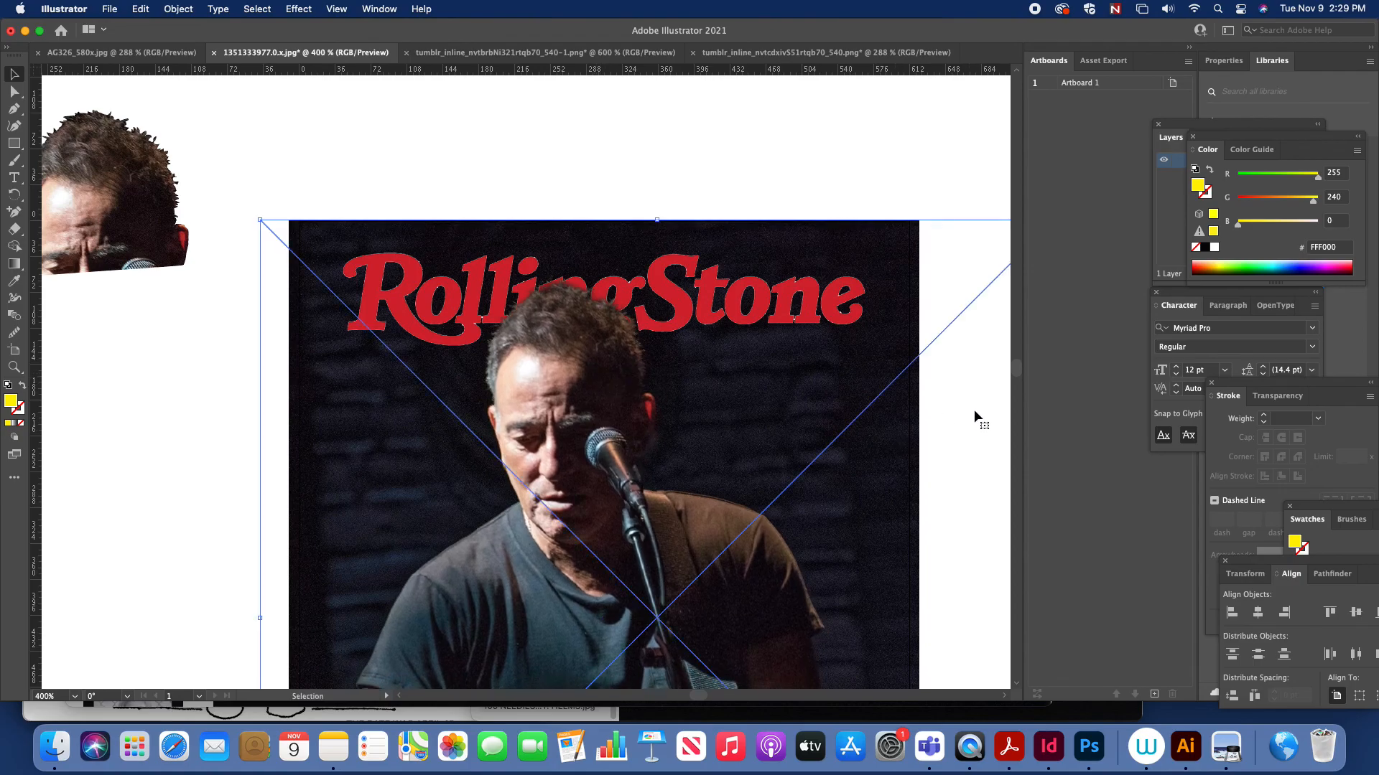
{"action": "left_click", "coordinate": [904, 163]}
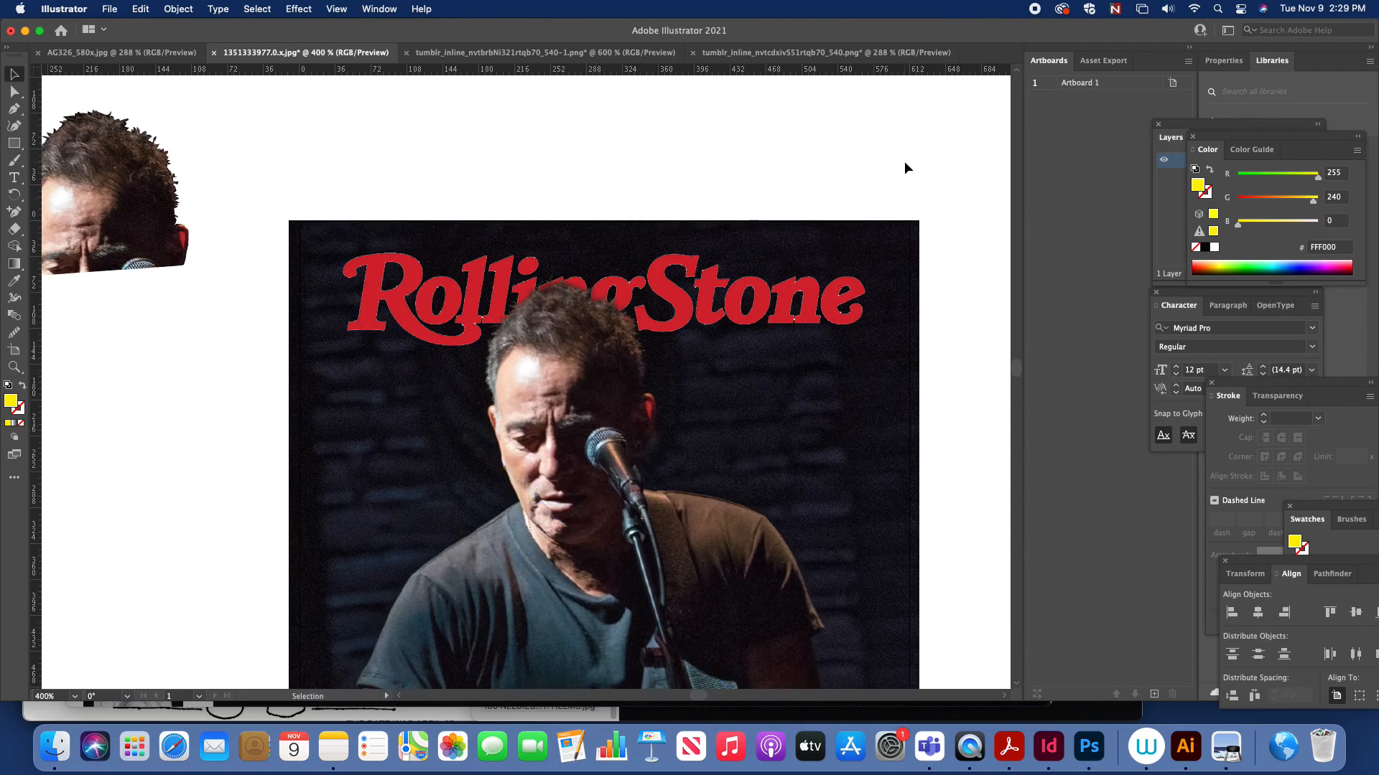
{"action": "key", "text": "a"}
{"action": "key", "text": "super+0"}
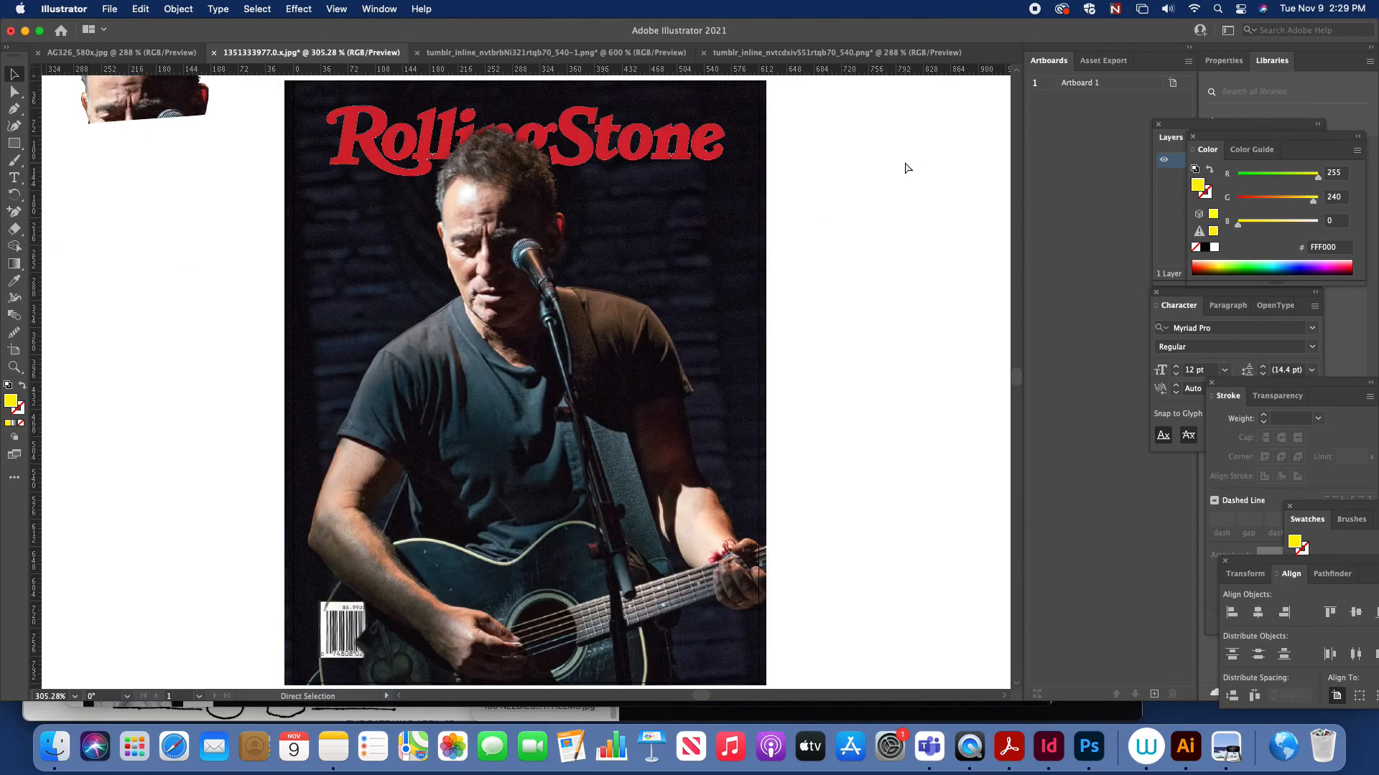
{"action": "key", "text": "v"}
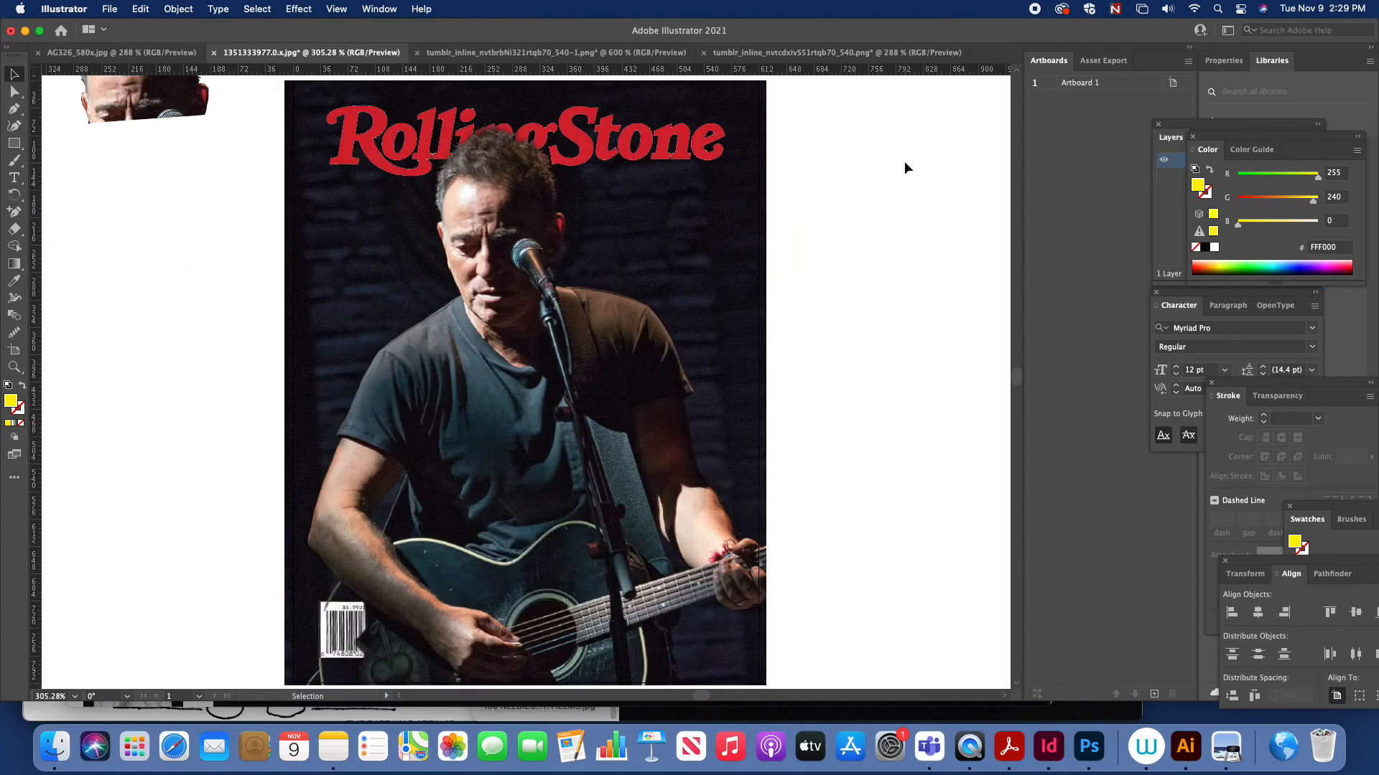